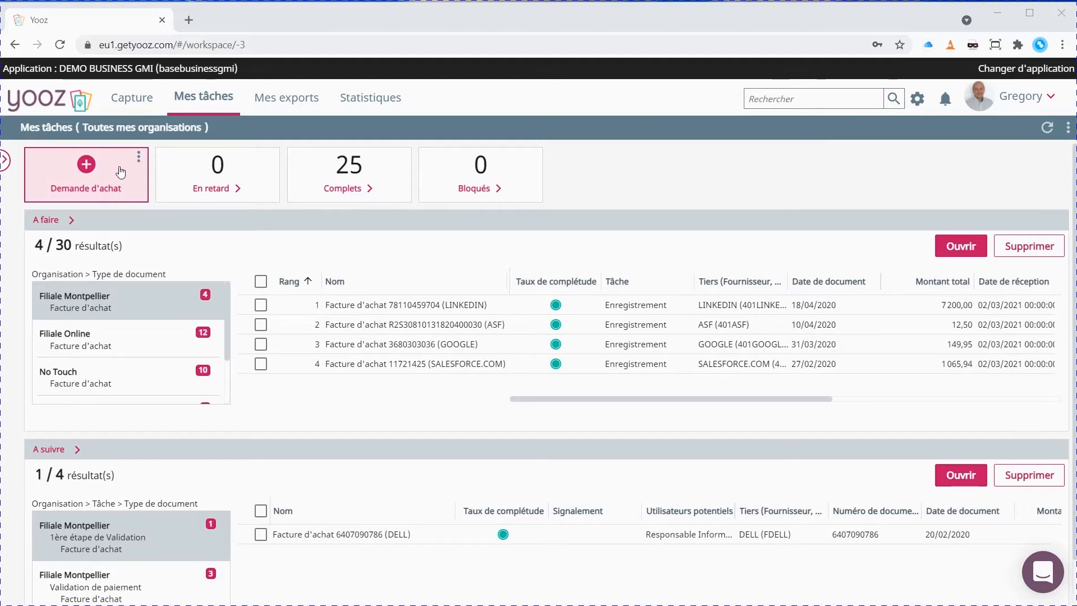
- Create a new purchase request and set its organisation to Siège (SIEGE), confirming the document modification
left_click(99, 169)
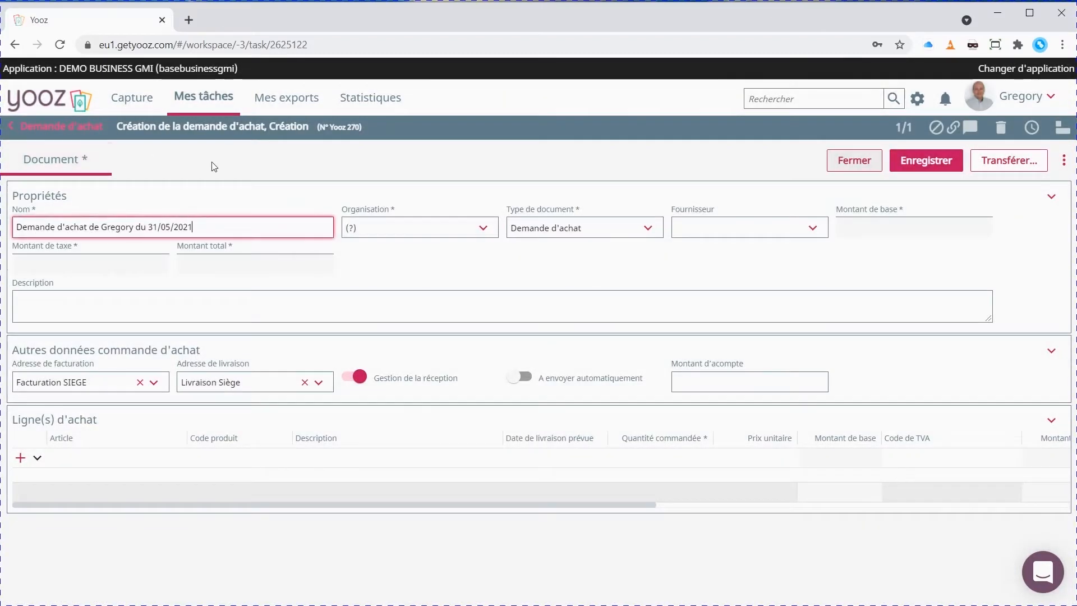
left_click(380, 233)
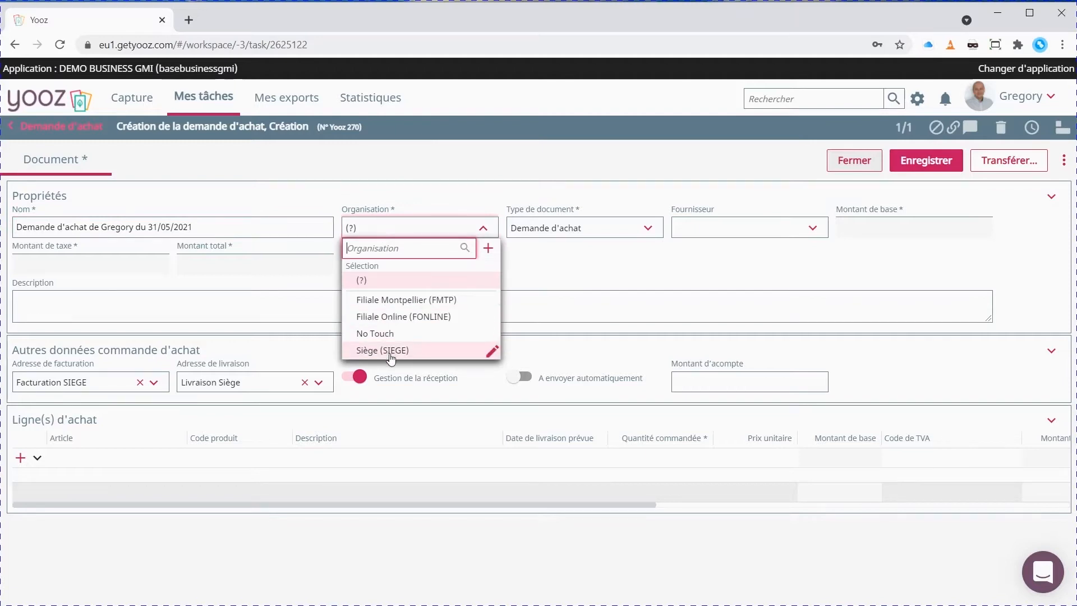
left_click(391, 355)
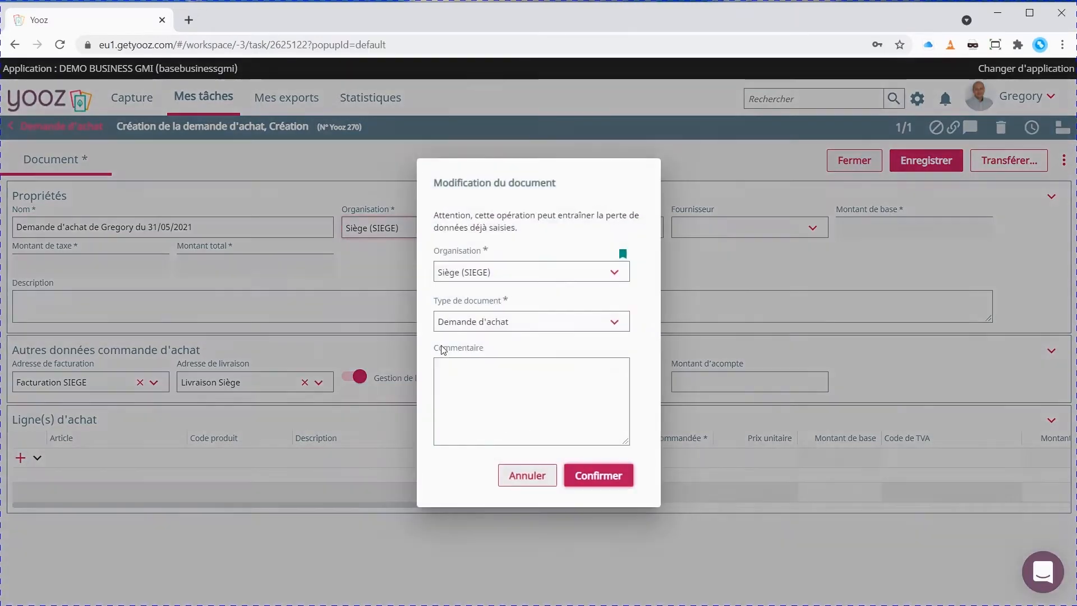
left_click(593, 469)
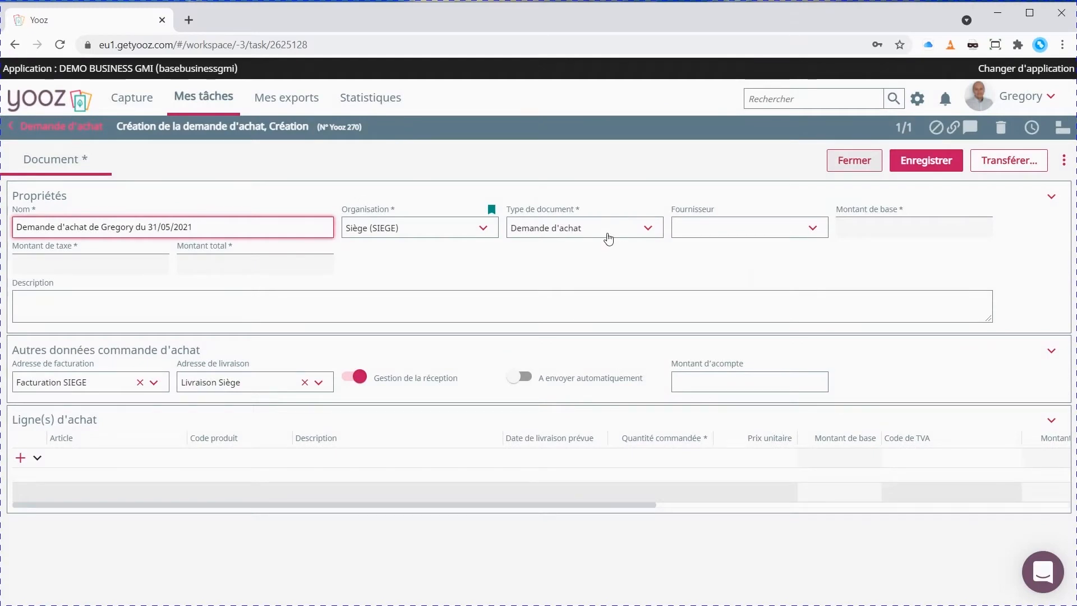
- Leave the supplier empty and describe the first purchase line as "bâche publicitaire en 2m sur 1m"
left_click(738, 227)
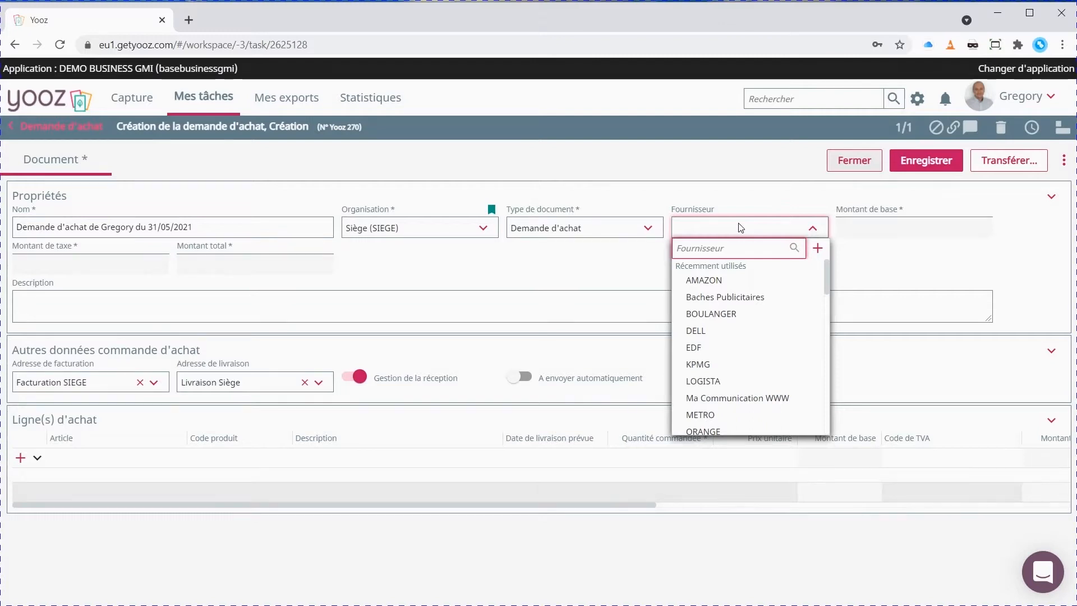
left_click(739, 228)
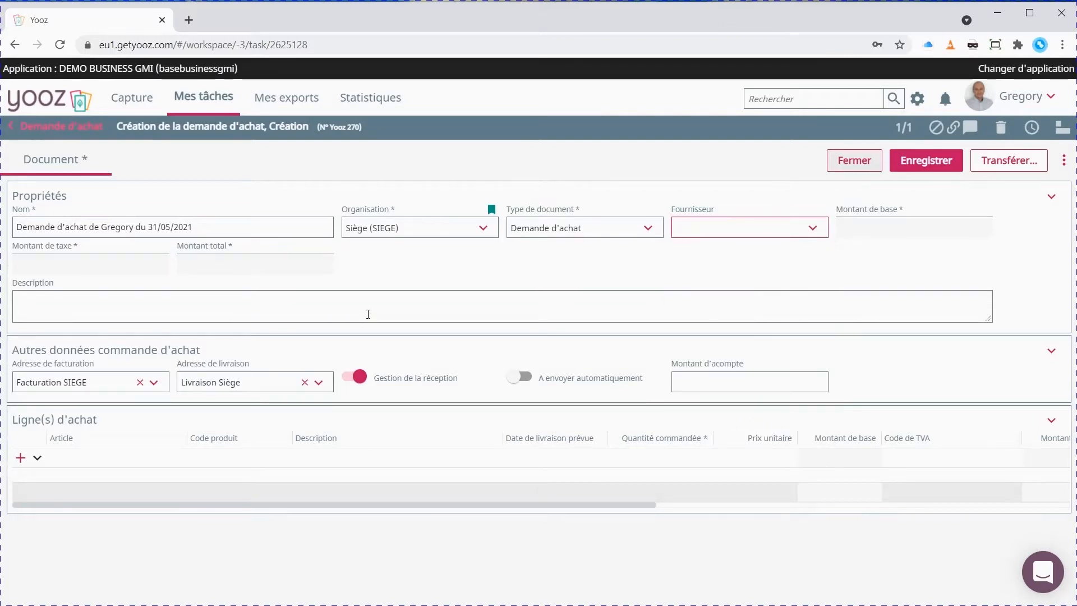
left_click(336, 459)
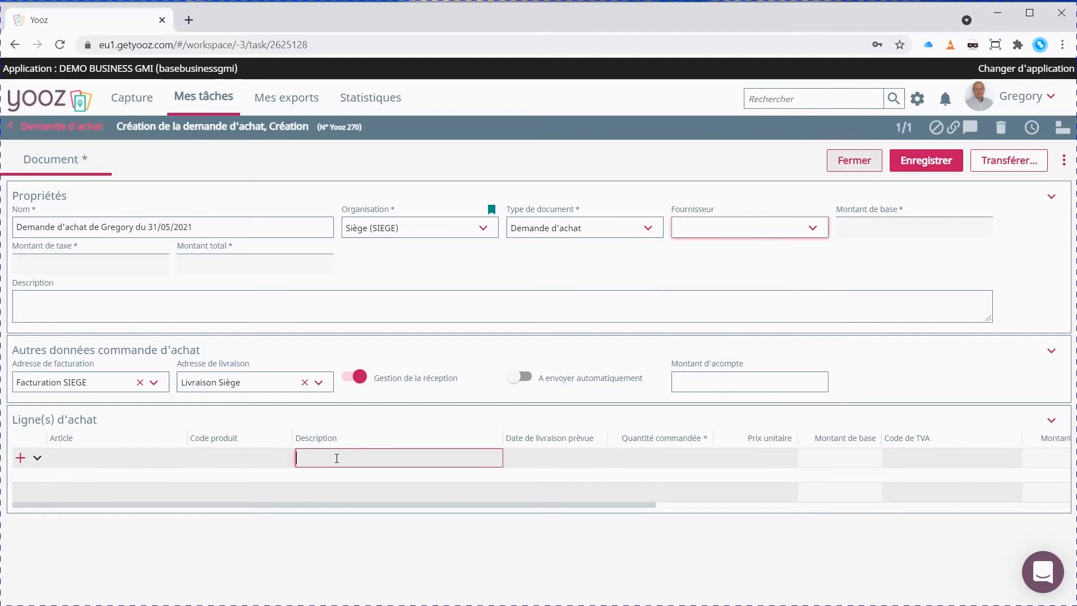
type("bâche")
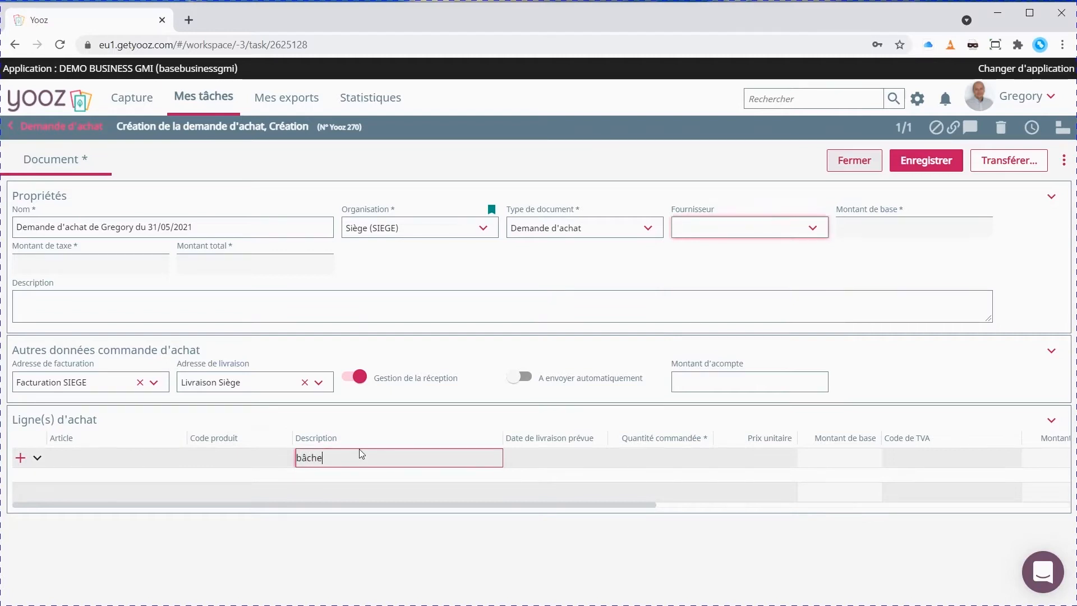
type(" publicitaire en 2m sur 1m")
left_click(728, 300)
- Search Siège documents from the last 12 months and link "Maquette Publicitaire pour bâche" and Devis - Proforma 101 and 100 to the request
left_click(949, 129)
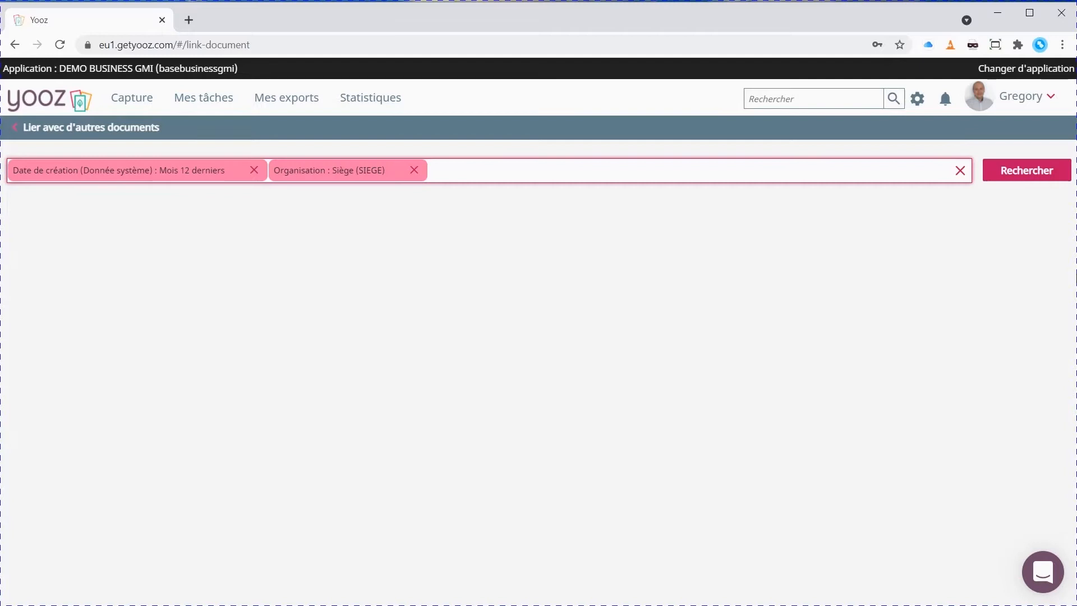
left_click(1024, 168)
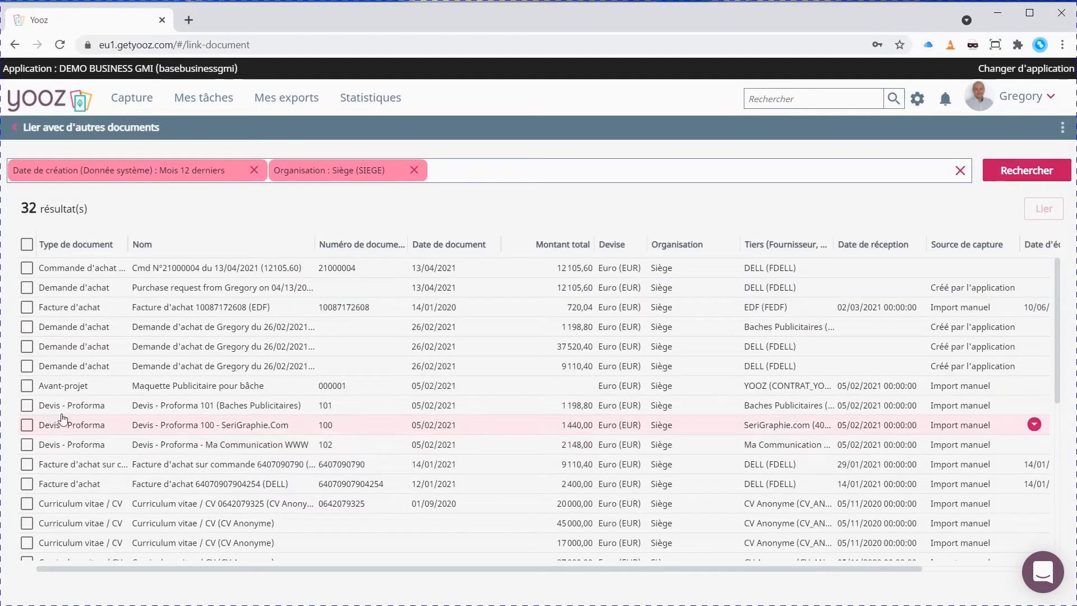
left_click(26, 385)
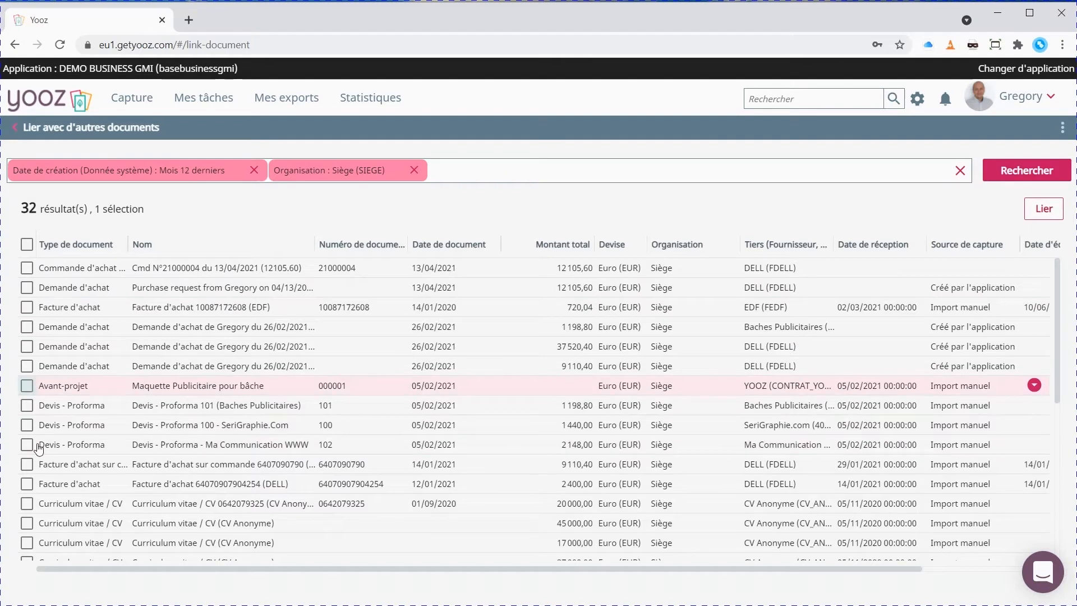
left_click(27, 405)
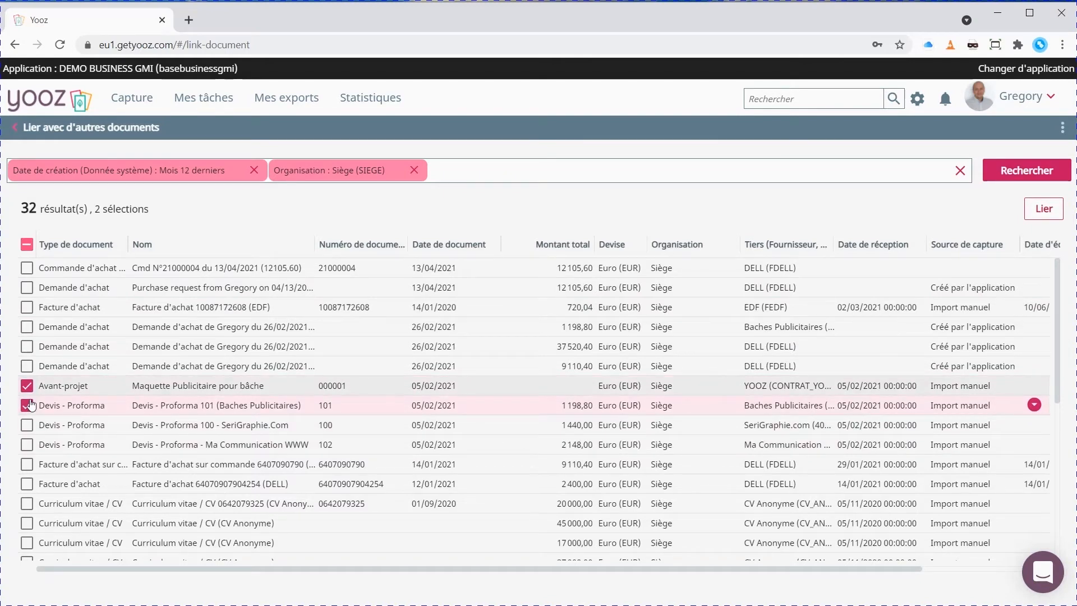
left_click(27, 424)
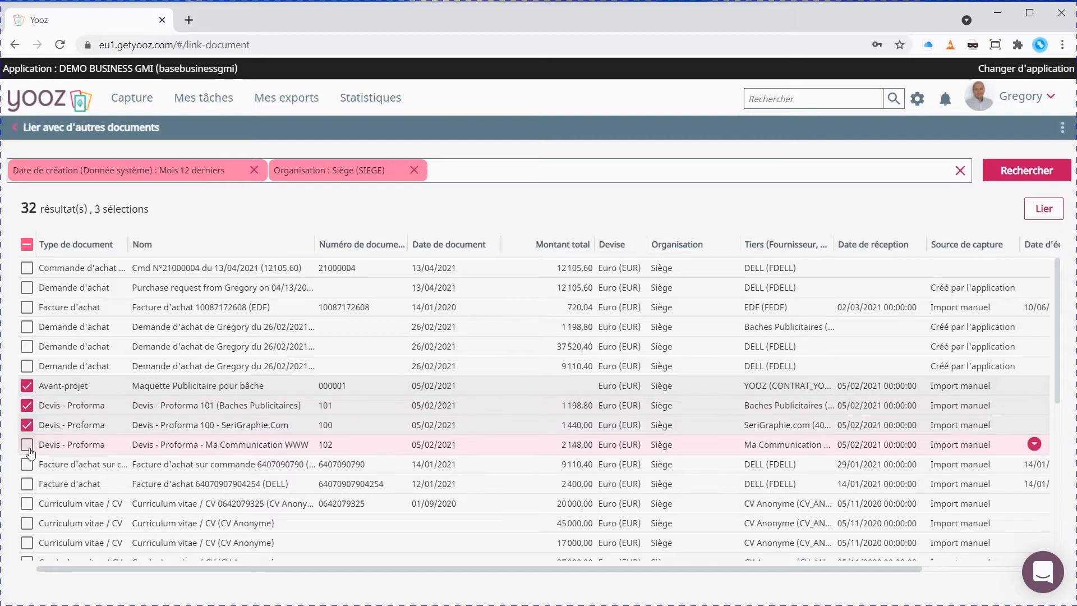
left_click(1041, 210)
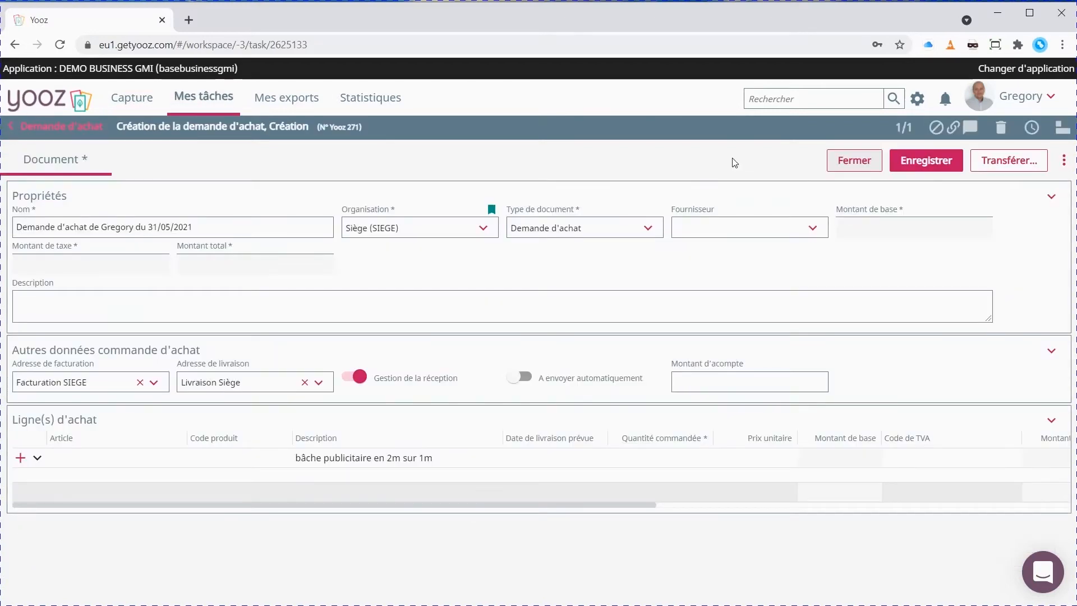
- Set the supplier to Baches Publicitaires and look over the purchase line's product code and unit price fields
left_click(724, 228)
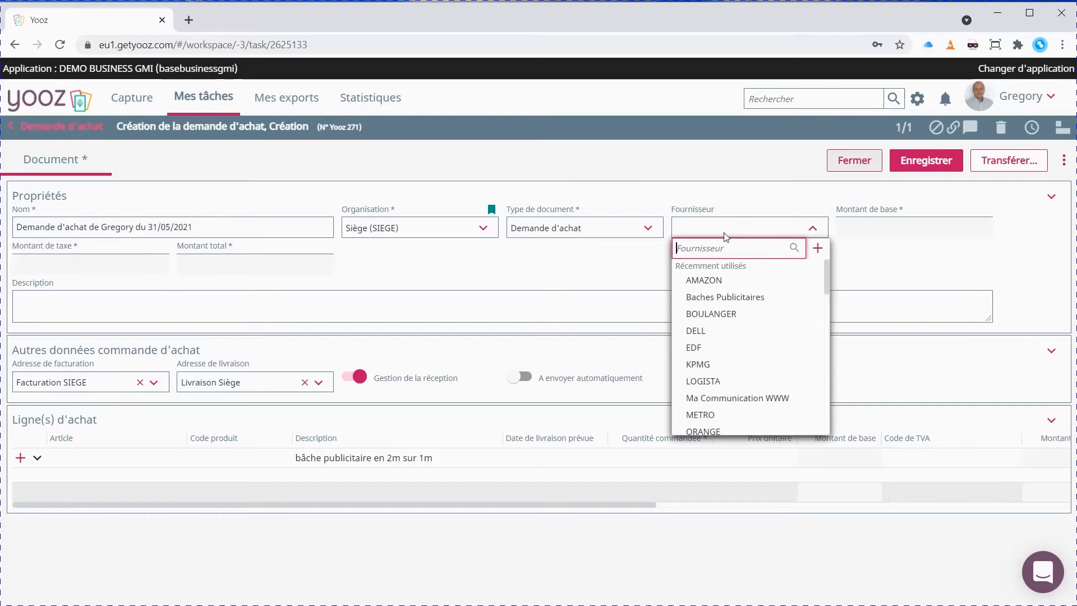
left_click(734, 296)
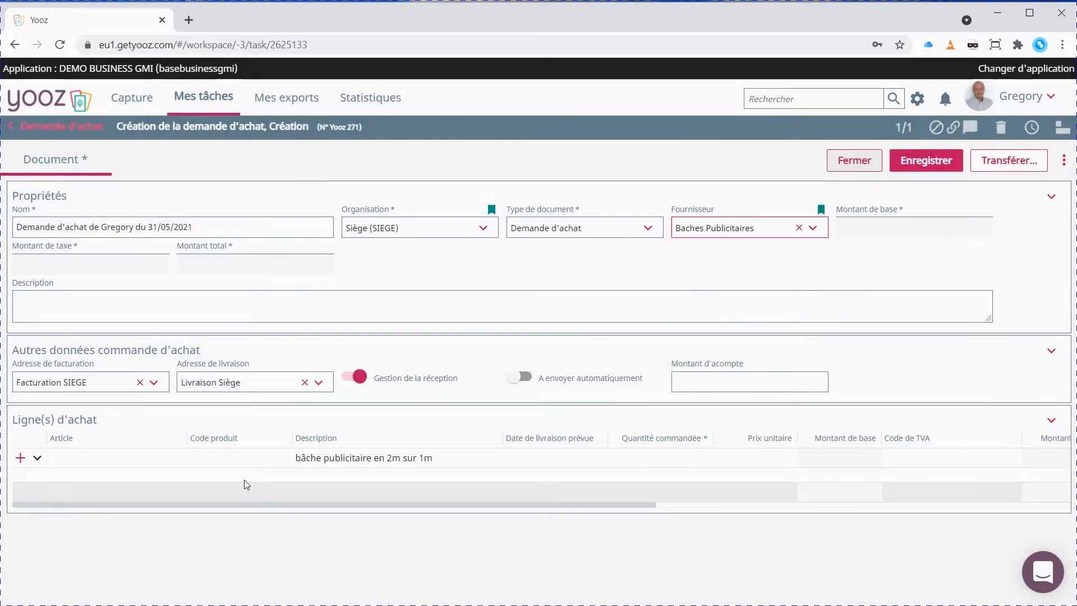
left_click(193, 459)
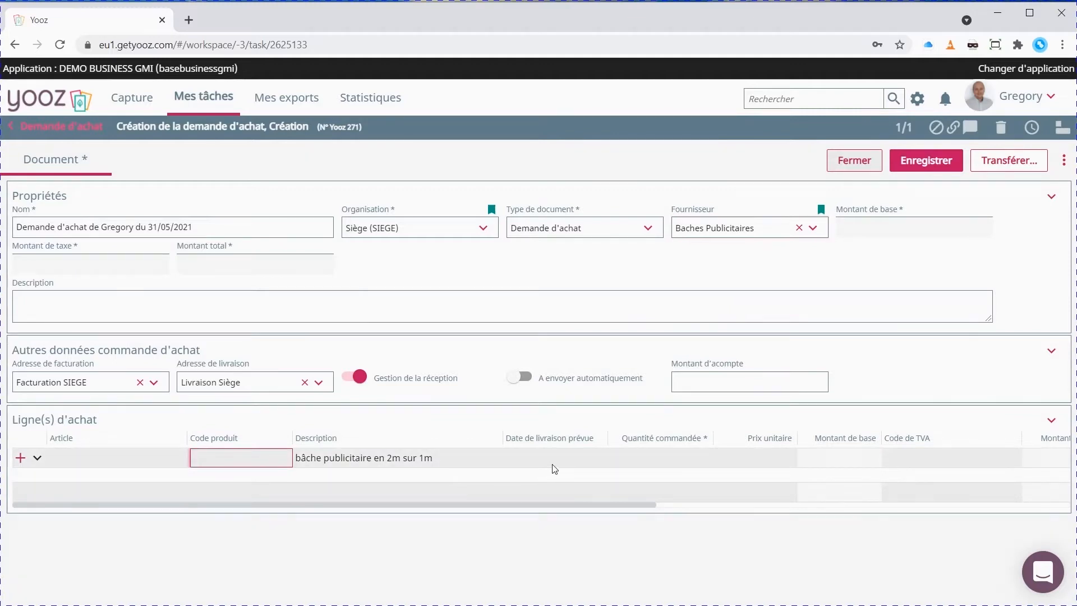
left_click(778, 463)
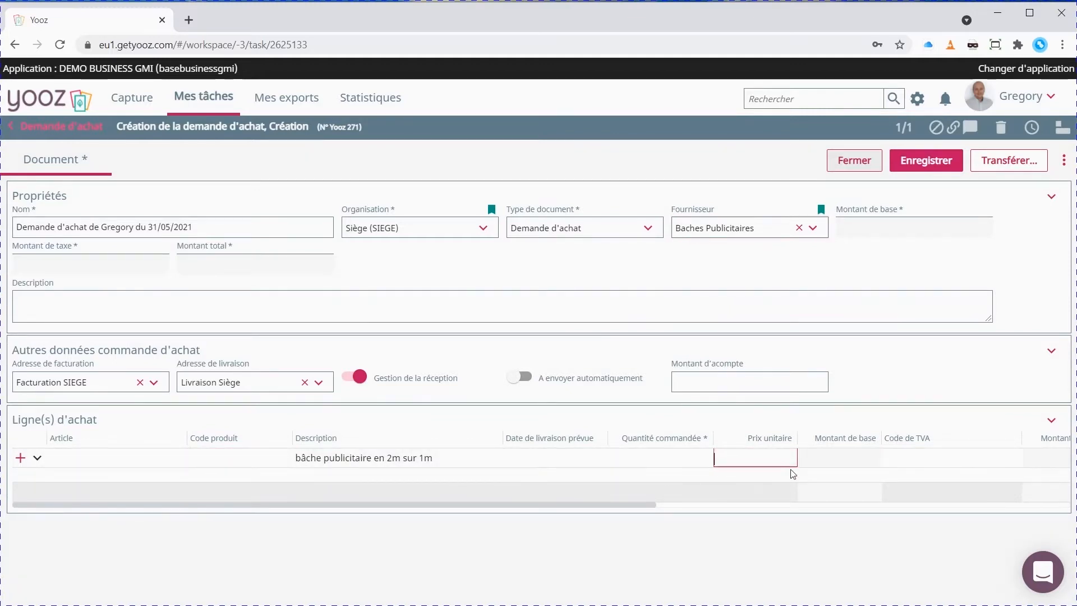
left_click(718, 266)
- Clear the description of the advertising banner purchase line
left_click(239, 454)
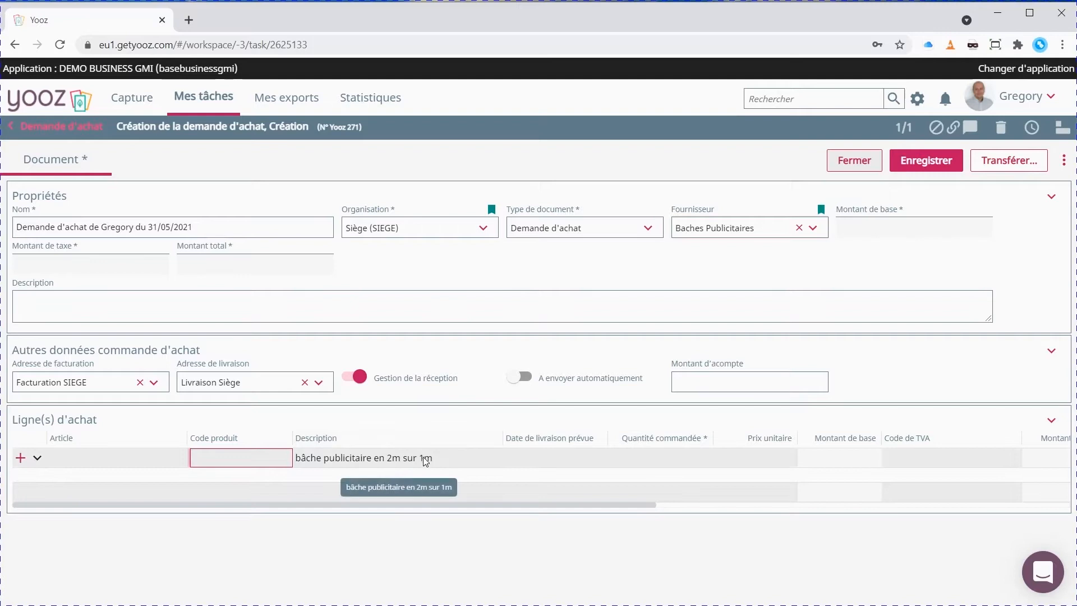
left_click(452, 466)
left_click(491, 283)
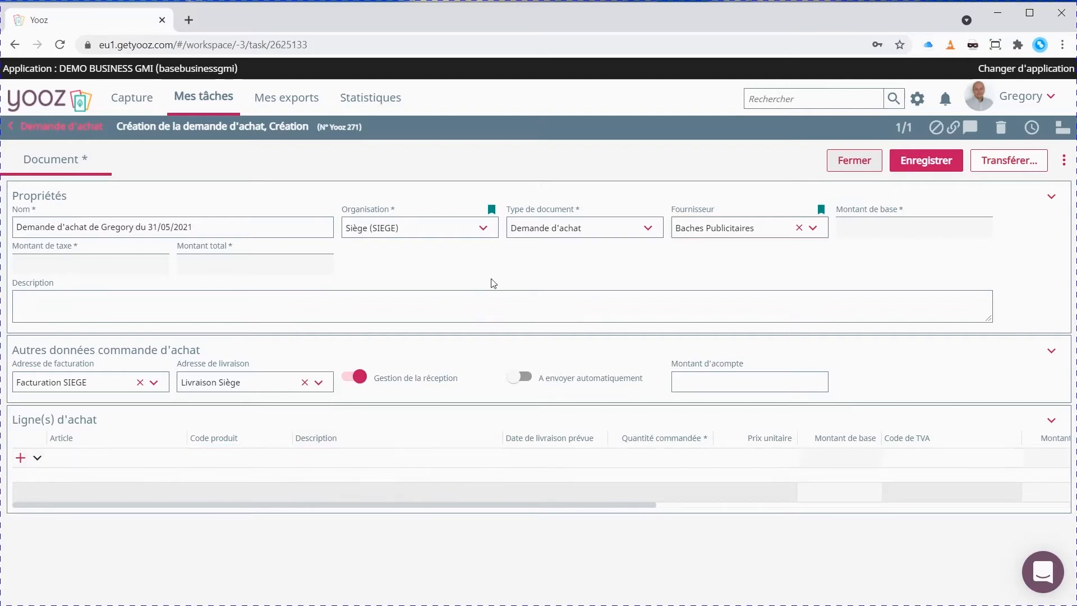
left_click(276, 305)
- Change the supplier to DELL and review the billing and delivery address options
left_click(738, 229)
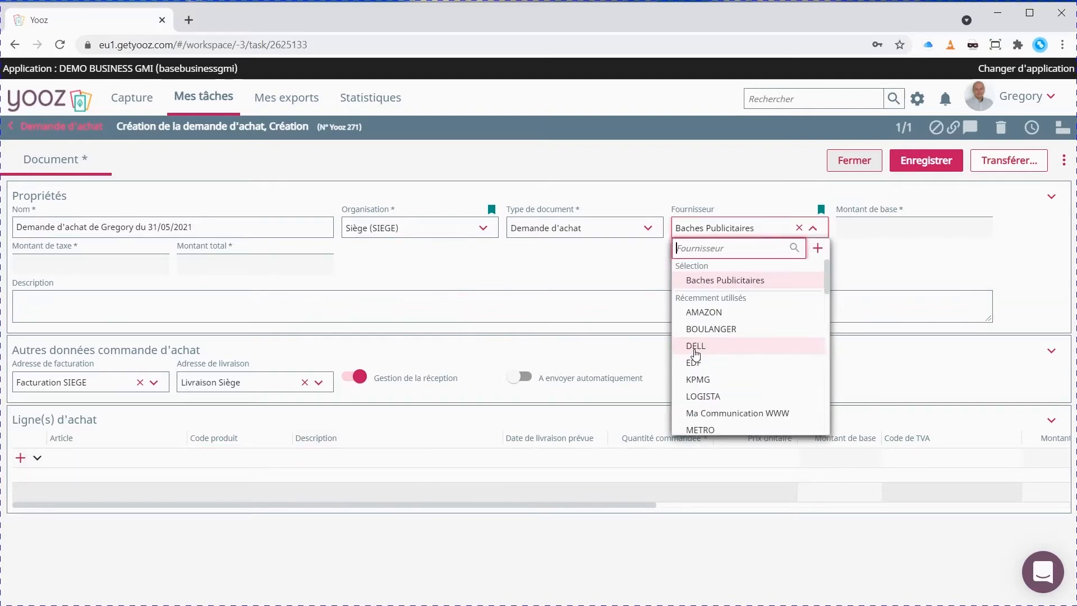
left_click(695, 348)
left_click(685, 277)
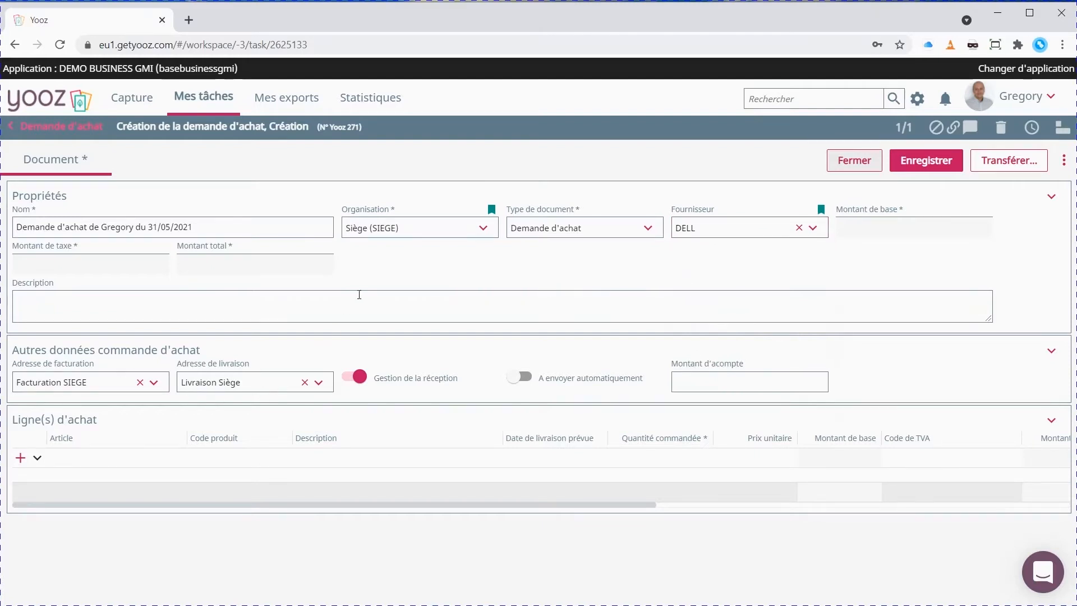
left_click(84, 386)
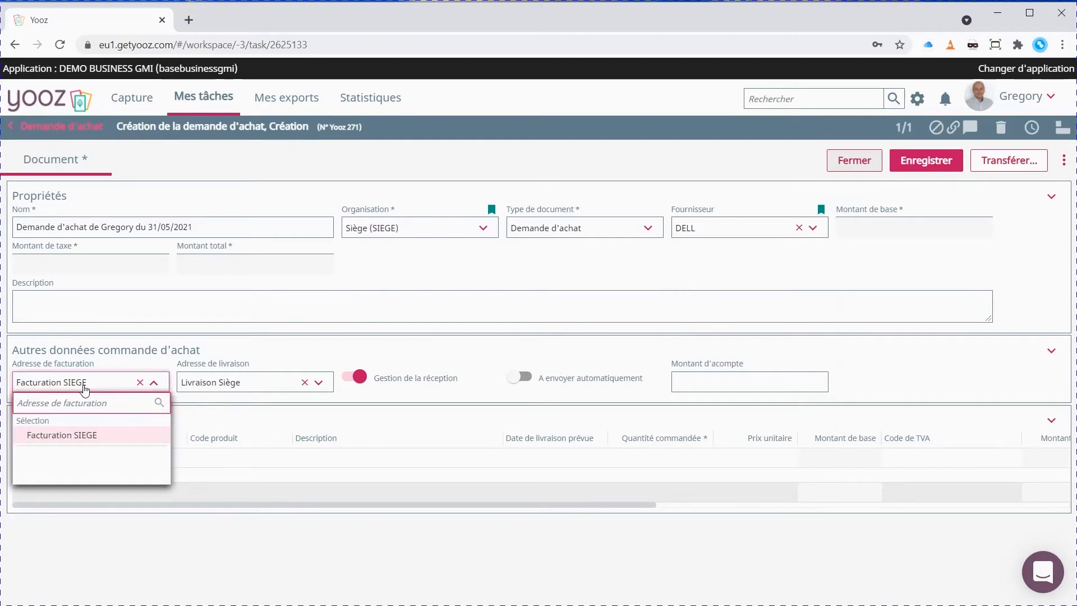
left_click(85, 386)
left_click(234, 383)
left_click(270, 374)
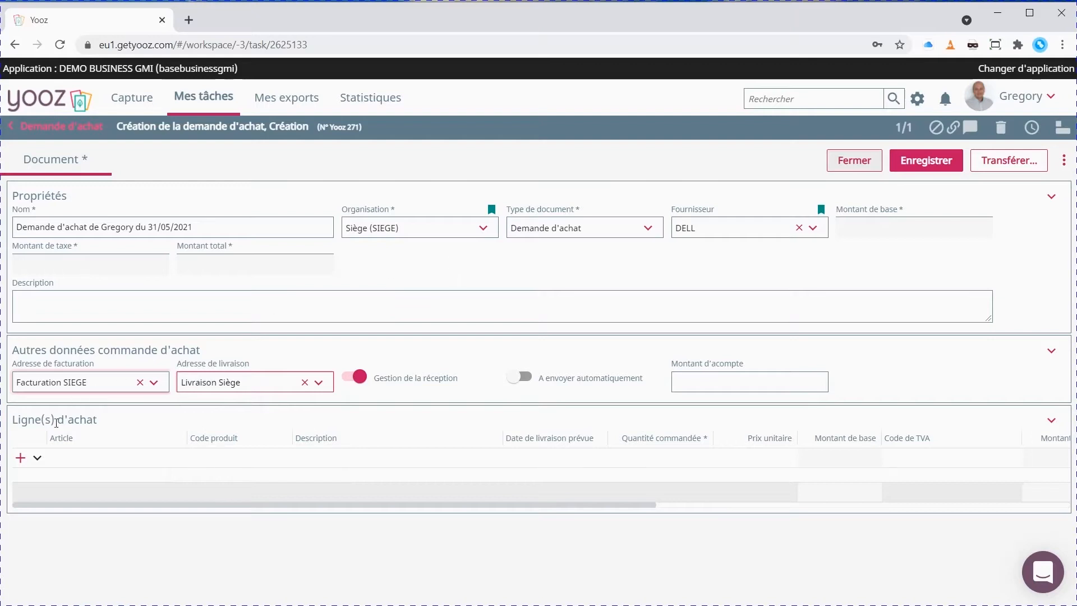
- Fill the first purchase line with article PORTCOM1, Ordinateur Portable Latitude 7400 Config 1, and an ordered quantity of 4
left_click(79, 458)
left_click(111, 465)
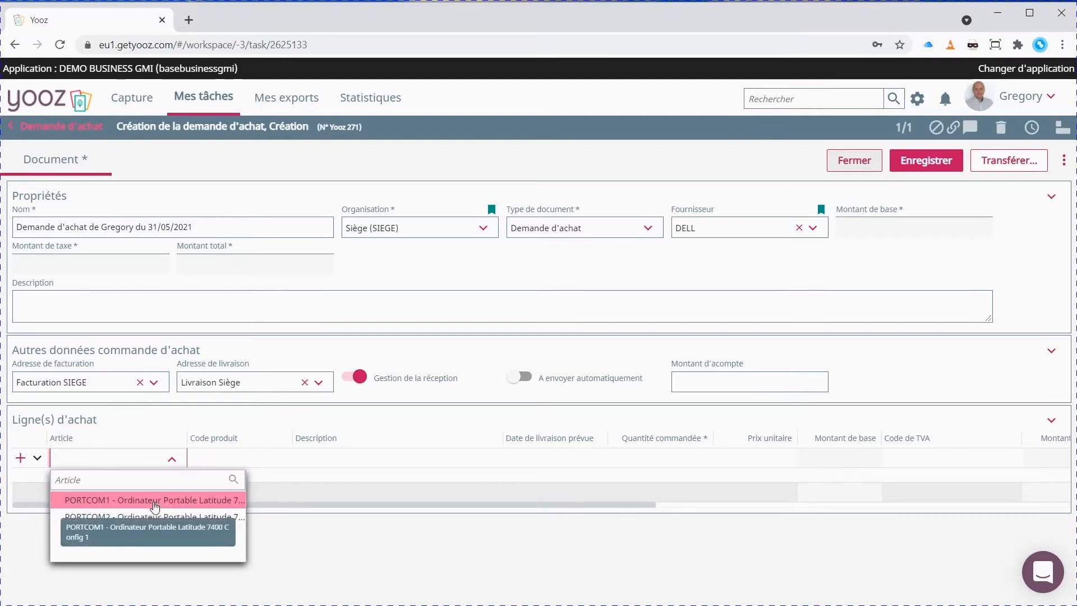
left_click(124, 498)
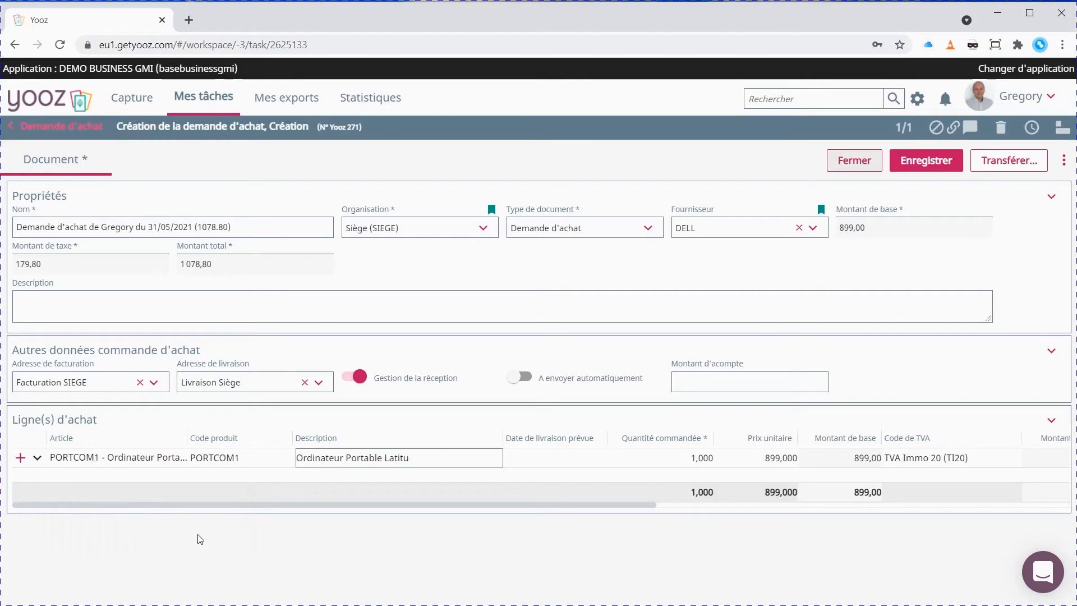
key("Tab")
key("Tab")
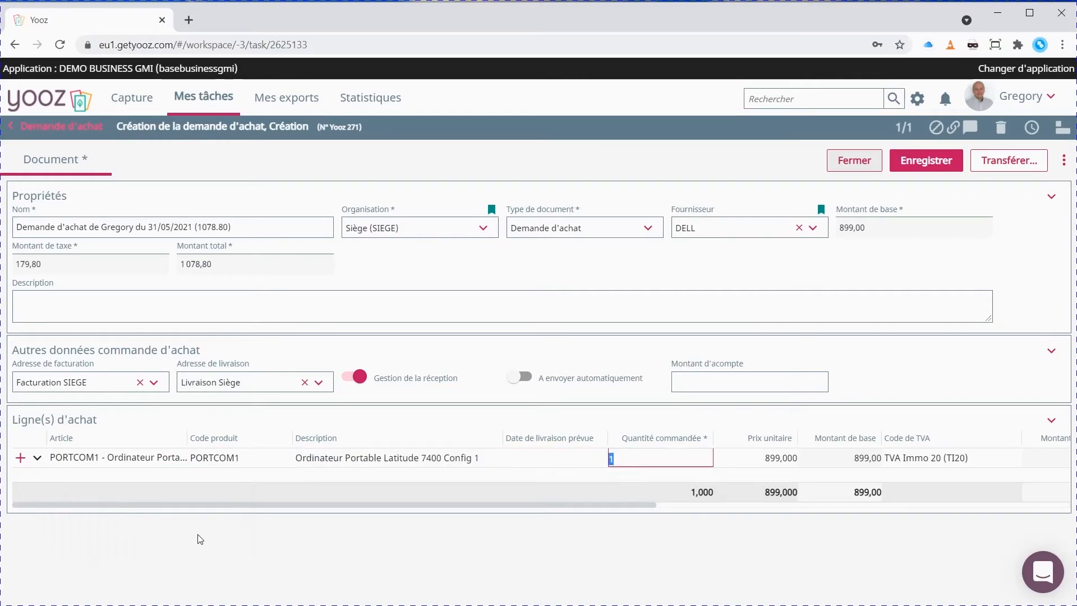
type("4")
key("Tab")
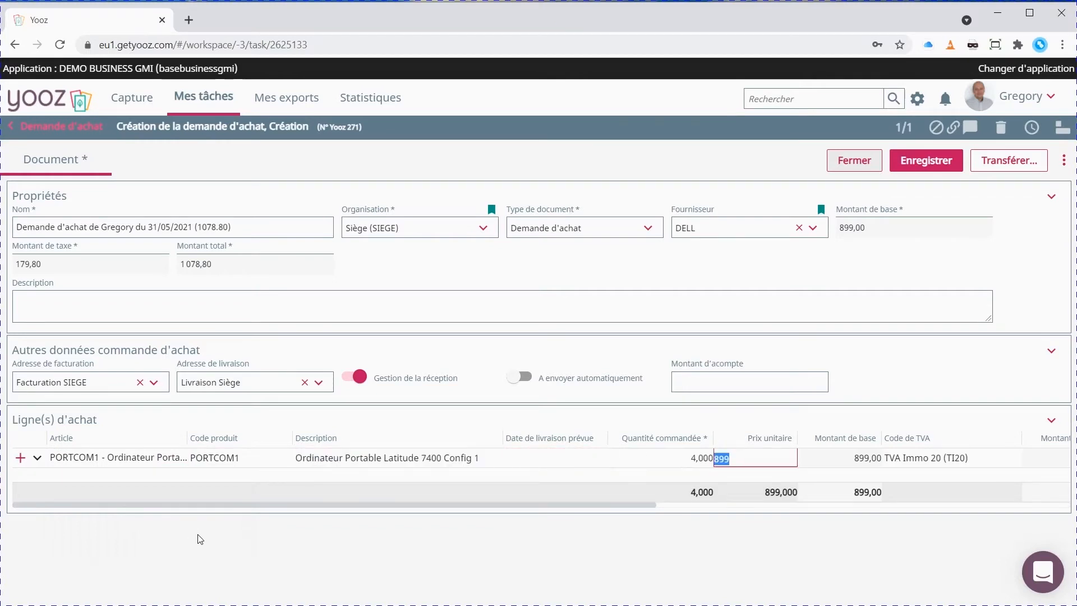
- Add a second purchase line for article PORTCOM2, Ordinateur Portable Latitude 7410 Config 2, with an ordered quantity of 4
left_click(19, 459)
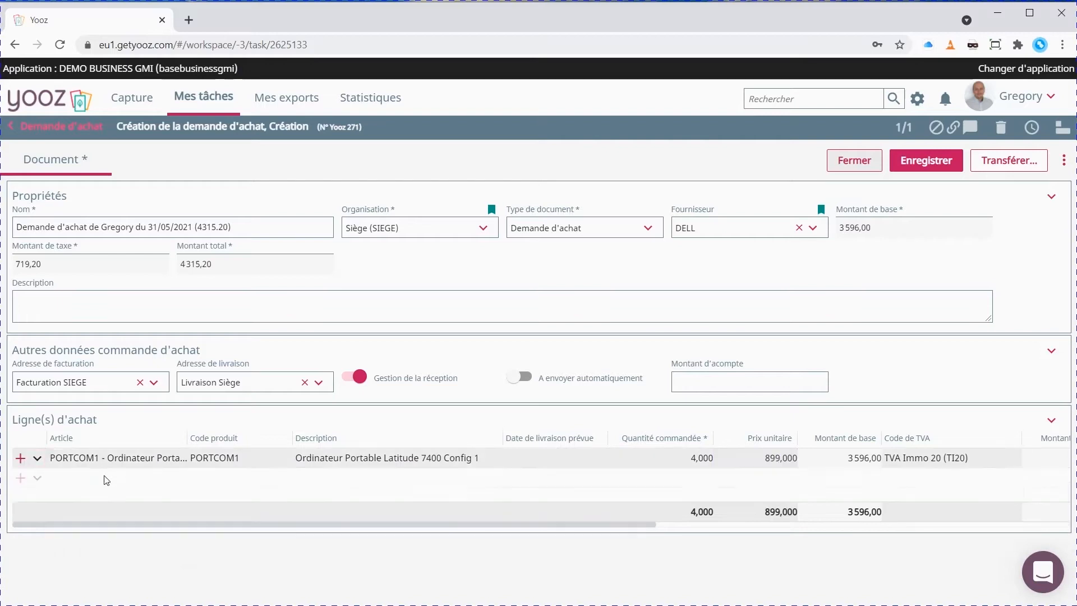
left_click(132, 483)
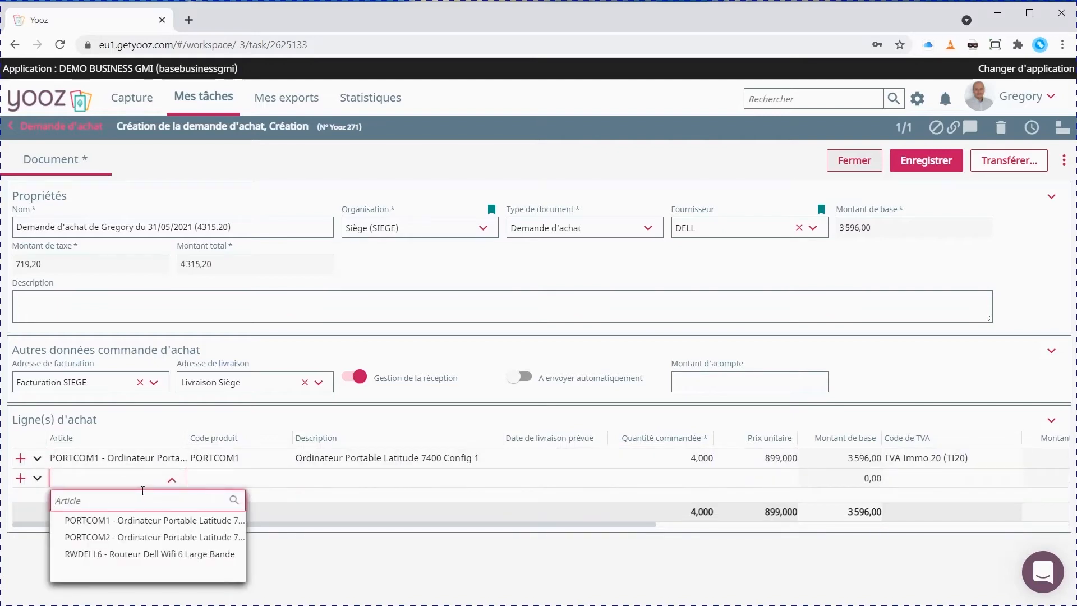
left_click(138, 536)
key("Tab")
key("Tab")
key("Tab")
type("4")
key("Tab")
- Set the expected delivery date of both purchase lines to 15/06/2021
left_click(558, 460)
left_click(593, 463)
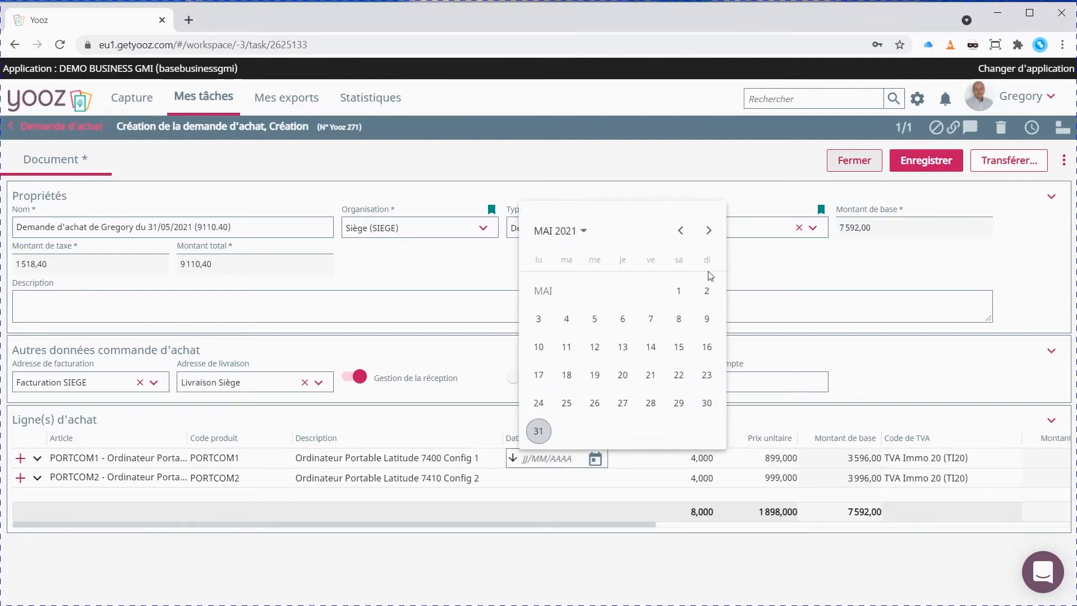
left_click(709, 230)
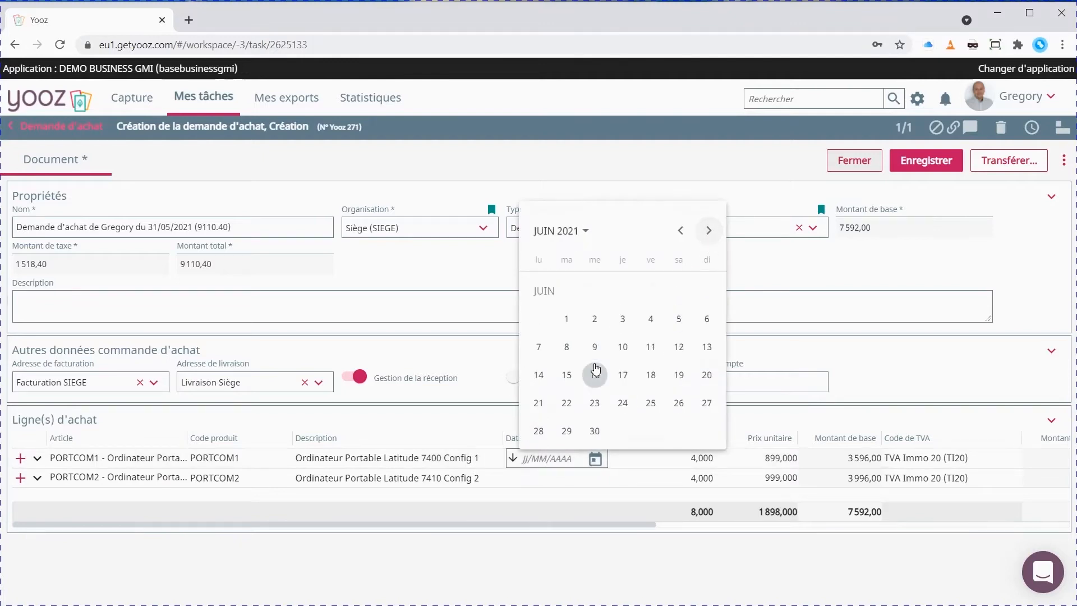
left_click(566, 375)
left_click(572, 480)
left_click(595, 479)
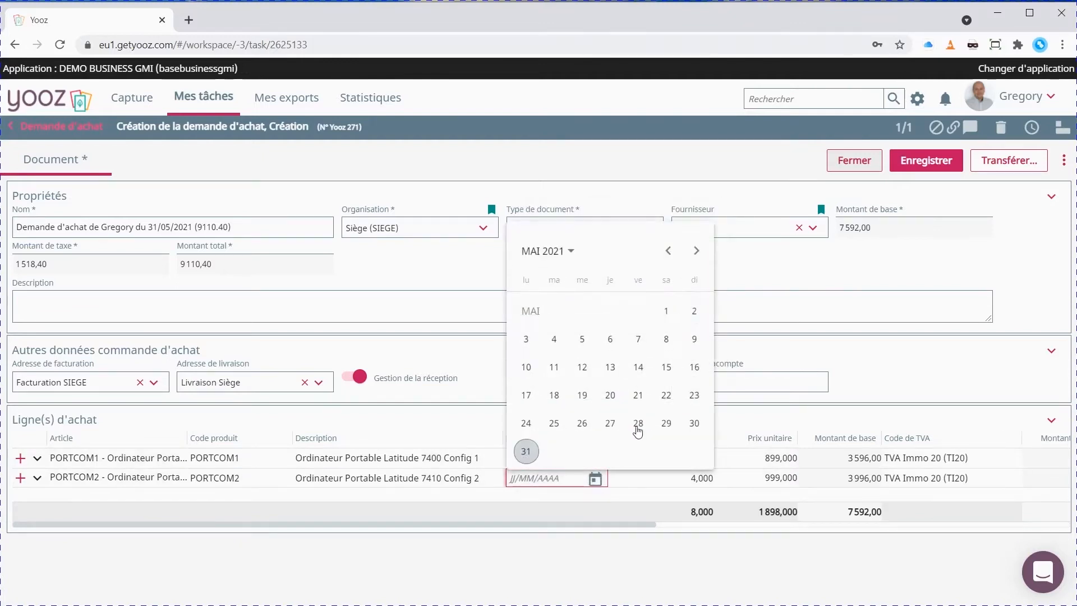
left_click(696, 250)
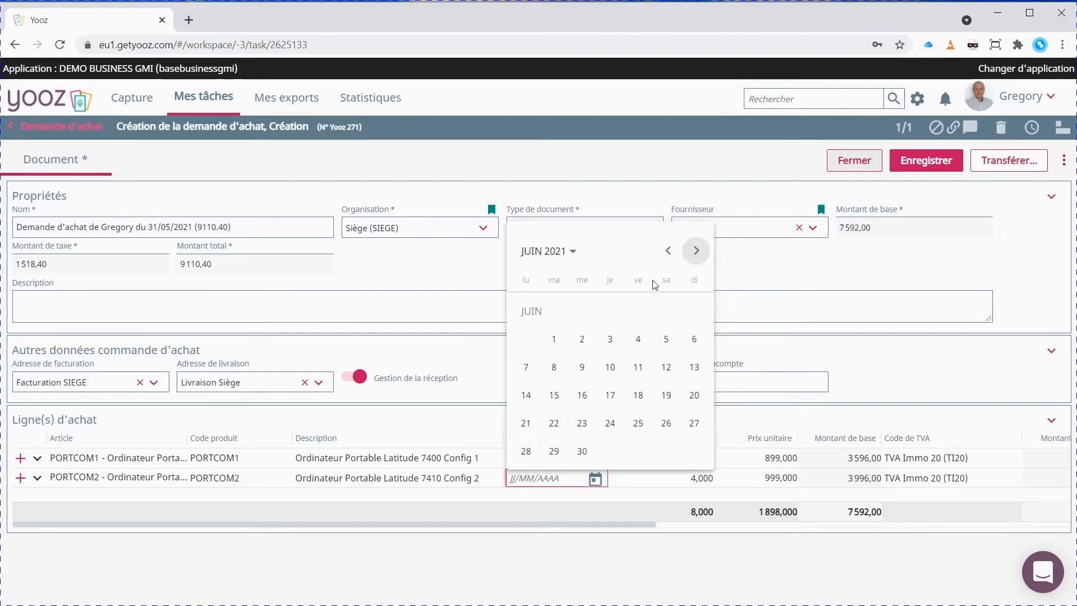
left_click(554, 395)
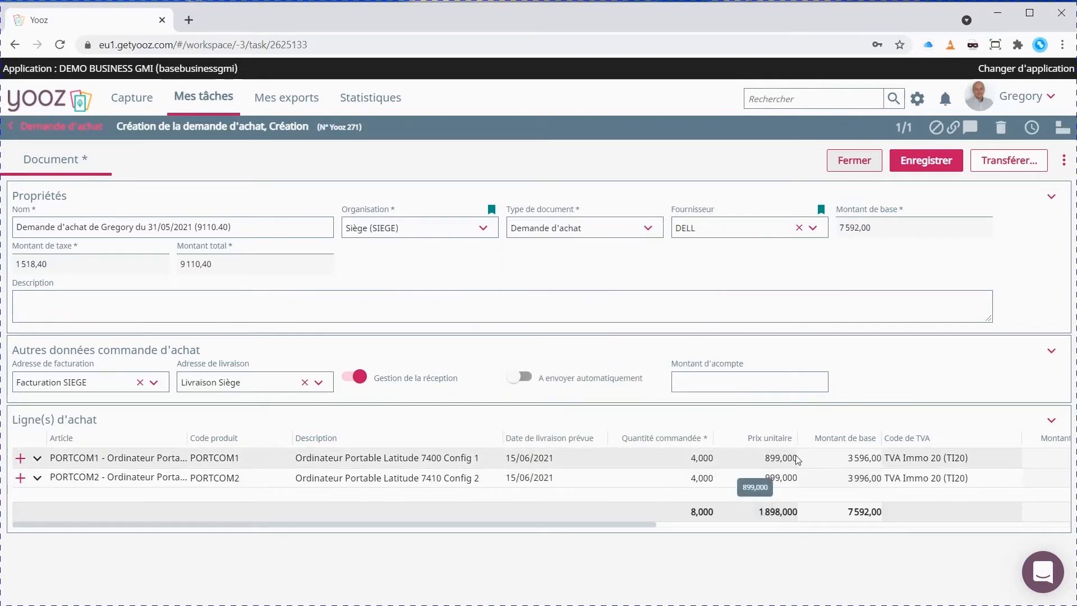
- Review the tax, account, nature, cost centre and site values of both purchase lines, including the available cost centre options
left_click_drag(644, 525, 755, 521)
left_click(954, 523)
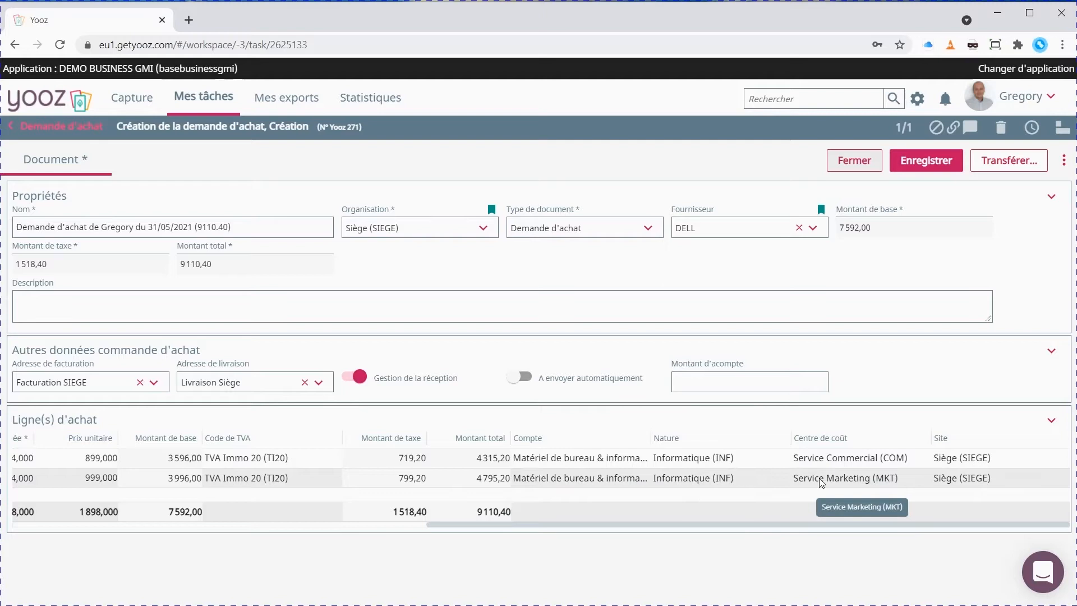
left_click_drag(927, 525, 350, 570)
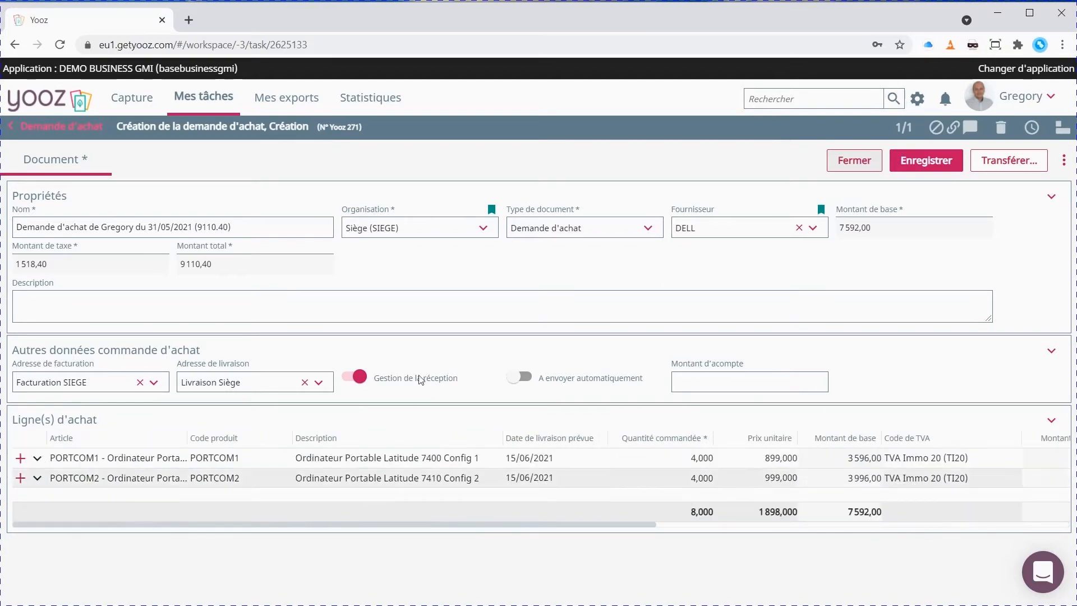
left_click_drag(584, 525, 1010, 525)
left_click(878, 461)
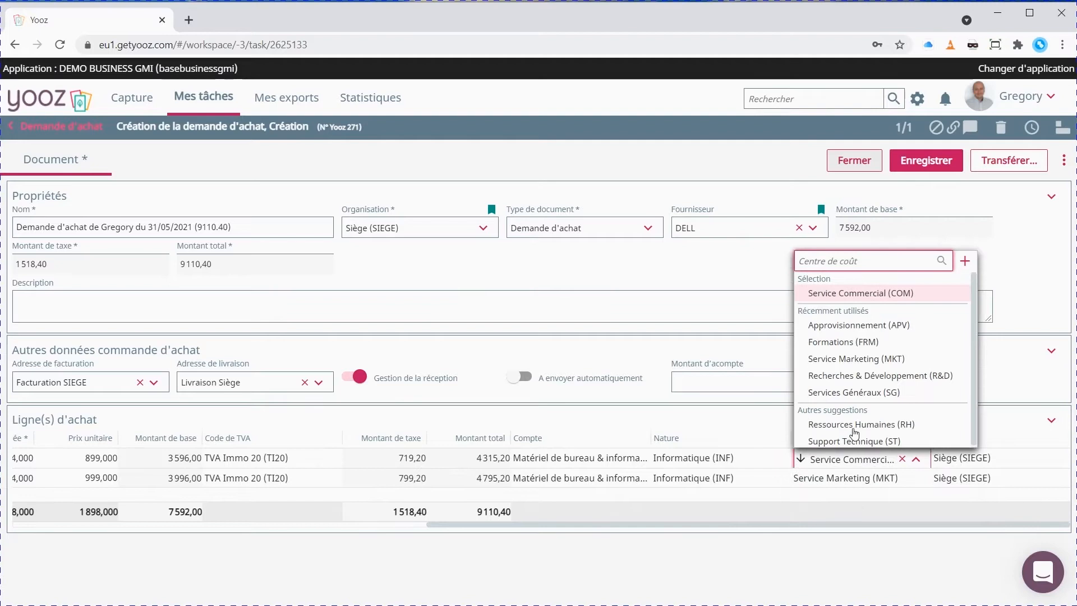
left_click(597, 532)
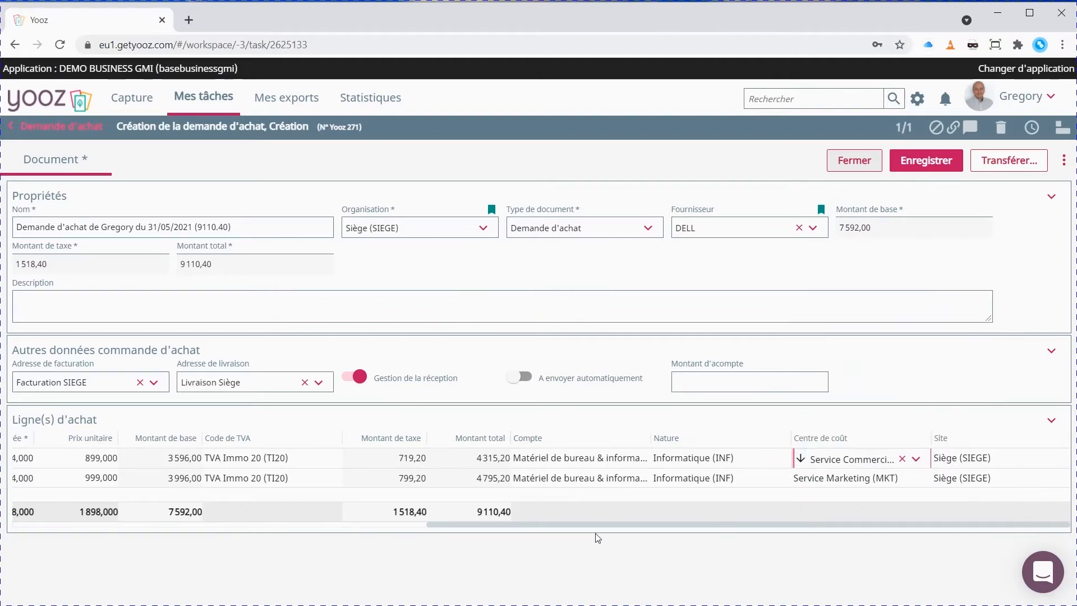
- Set the request description to "8 nouveaux arrivants. 4 au service commercial et 4 au service Marketing. Plus de matériel en stock actuellement. Besoin urgent. Merci."
left_click_drag(595, 526, 134, 510)
left_click(145, 299)
type("8 nouveaux arrivants. 4 au s")
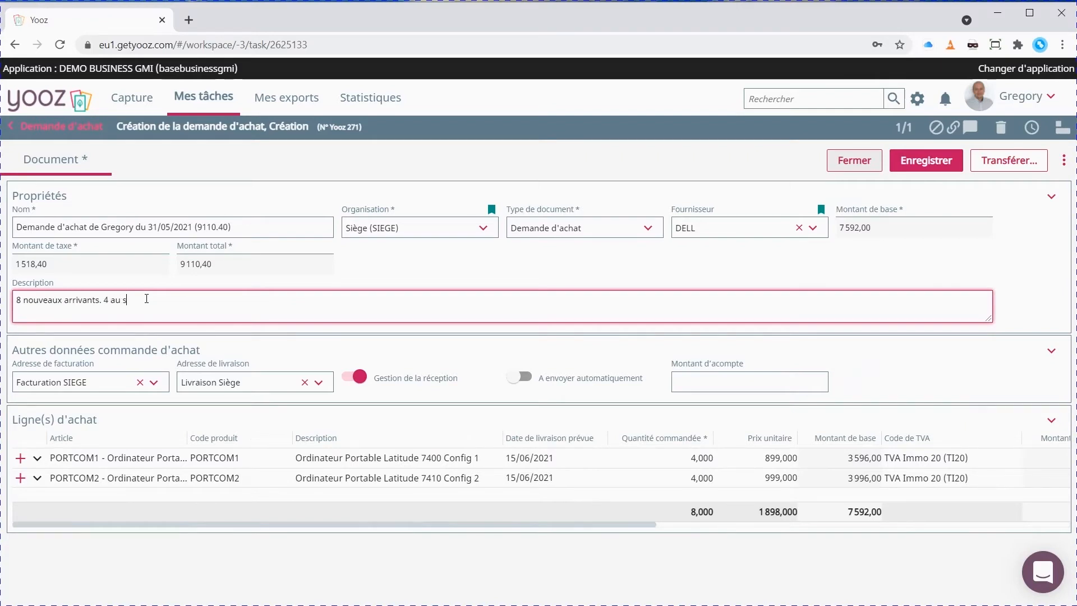
type("ervice commercial et 4 au service Marketing. Pl")
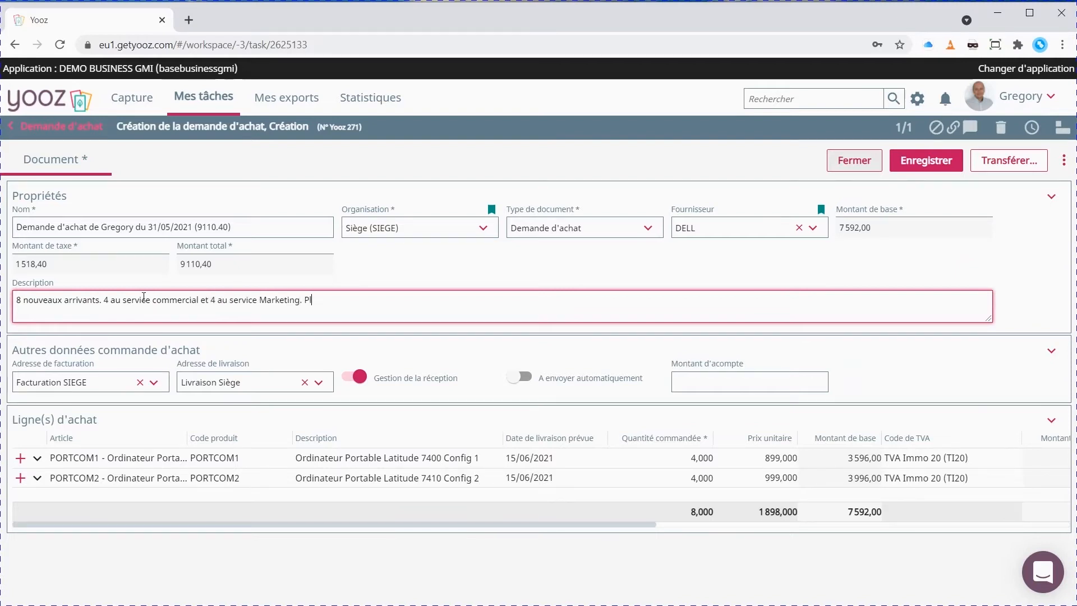
type("en stock actuellement. B")
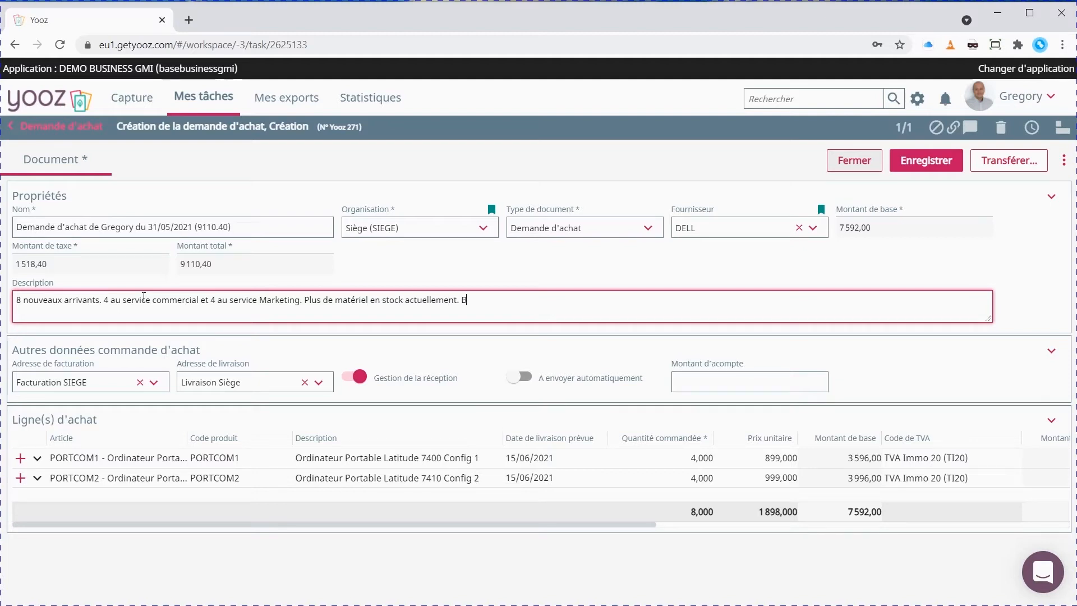
type("esoin urgent. Merci.")
left_click(528, 384)
left_click(528, 384)
left_click(527, 383)
left_click(528, 383)
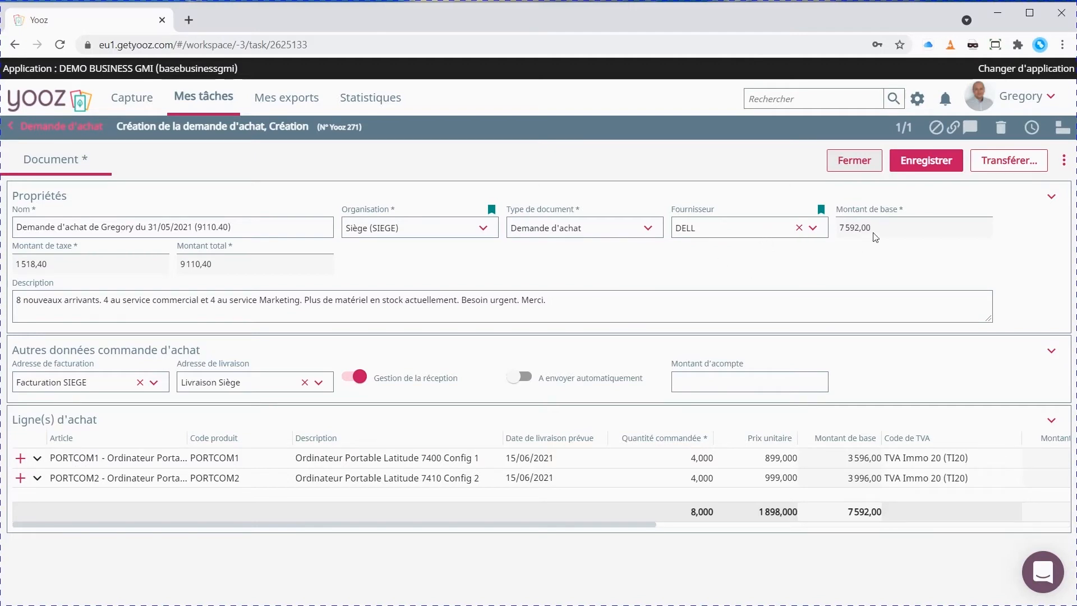
- Save the purchase request and assign its validation task to Directeur Technique
left_click(920, 161)
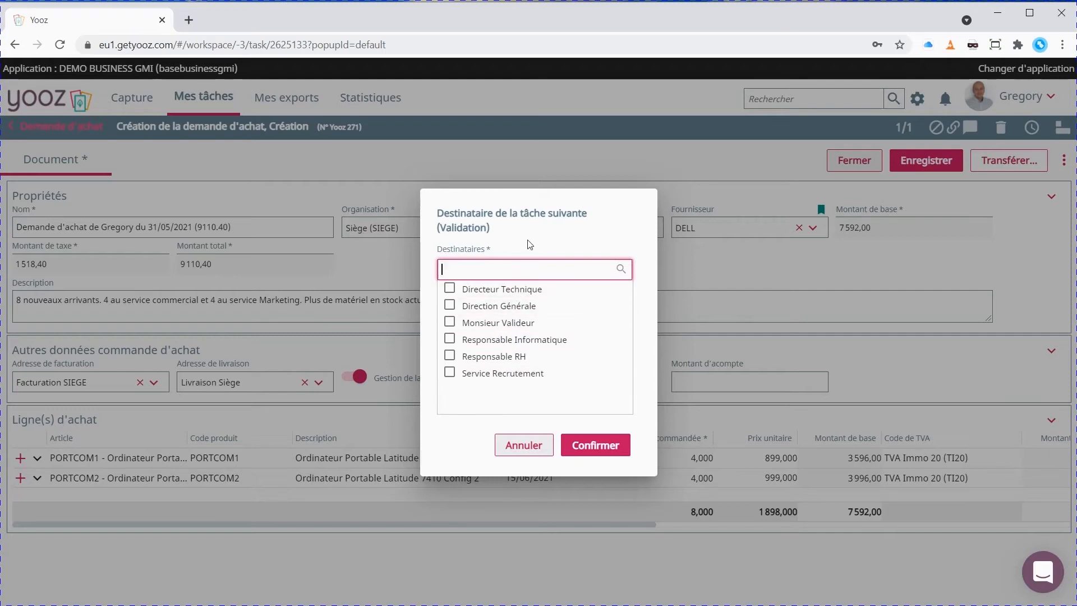
left_click(449, 289)
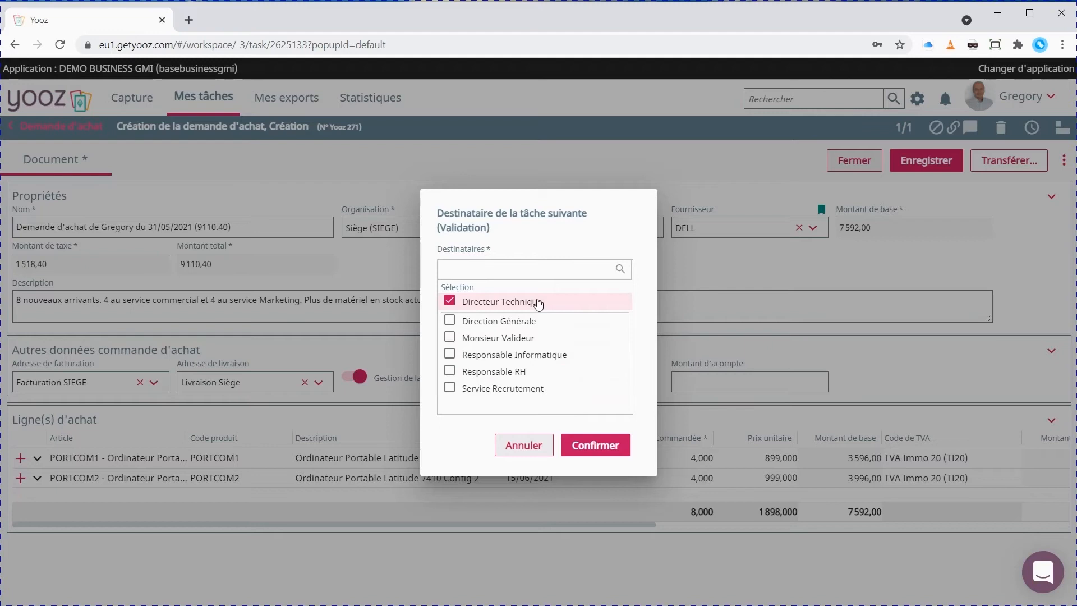
left_click(596, 445)
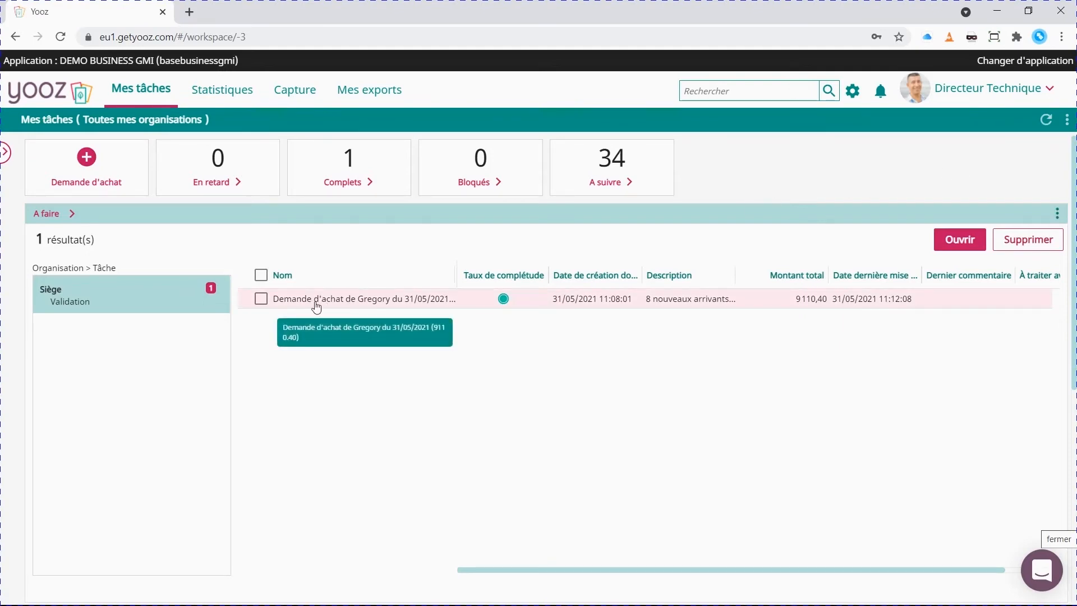
- From the Directeur Technique account, open the Siège purchase request awaiting validation and examine its description and purchase lines
mouse_move(503, 302)
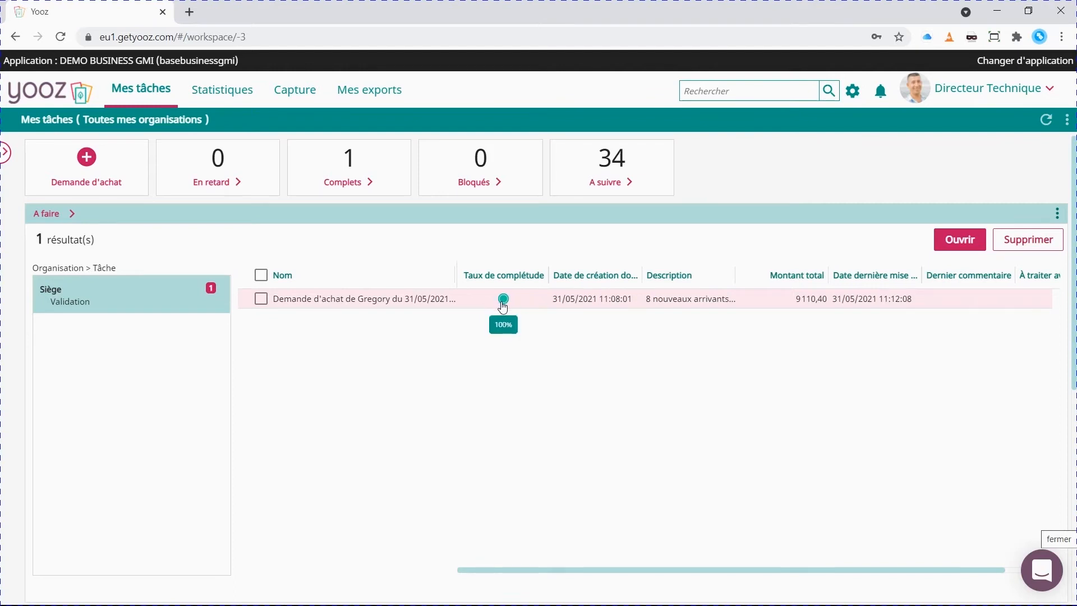
double_click(450, 304)
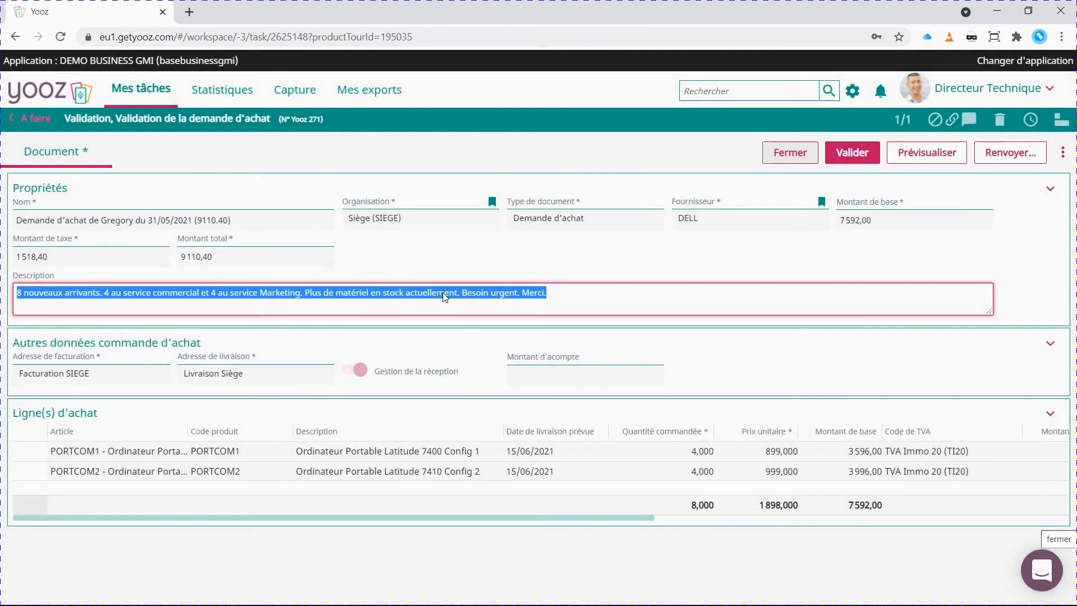
left_click(510, 273)
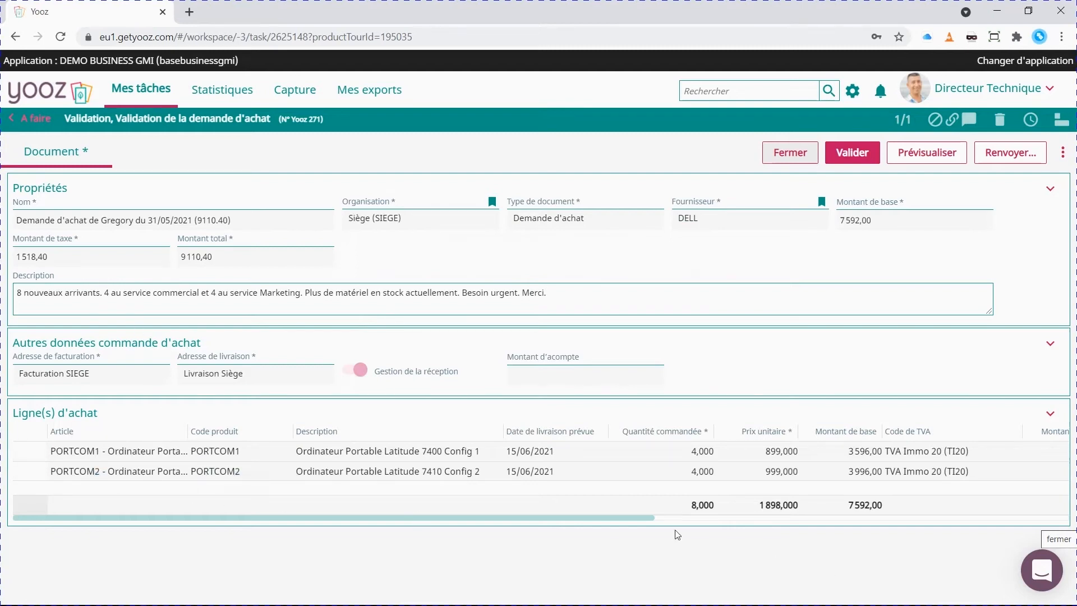
left_click(735, 517)
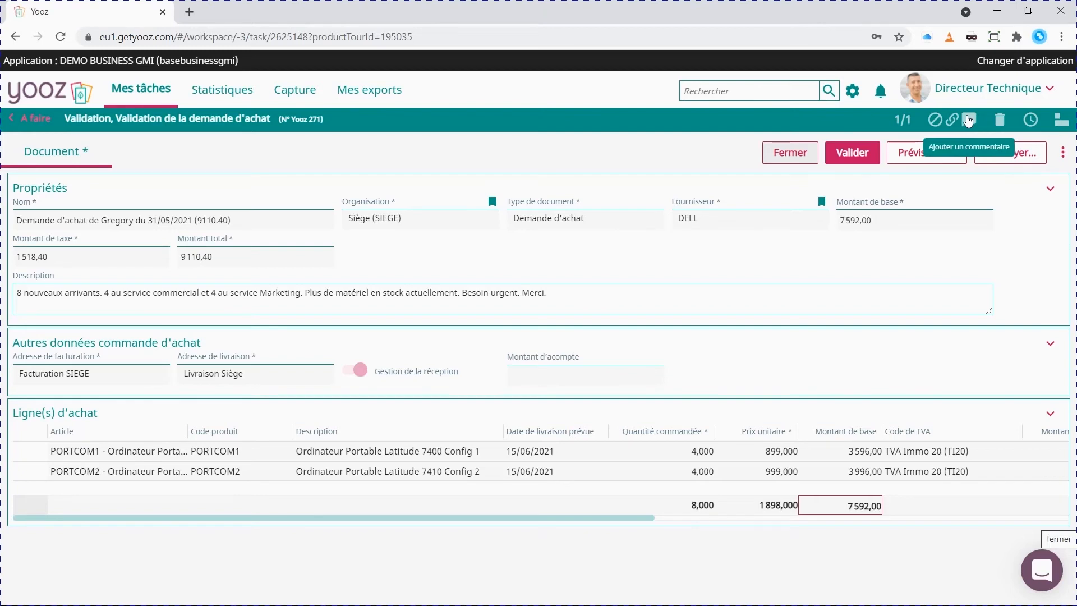
- Block the request as En attente with the description "En attente du renouvellement du budget informatique qui se fera dans 2 jours." and save on closing
left_click(935, 119)
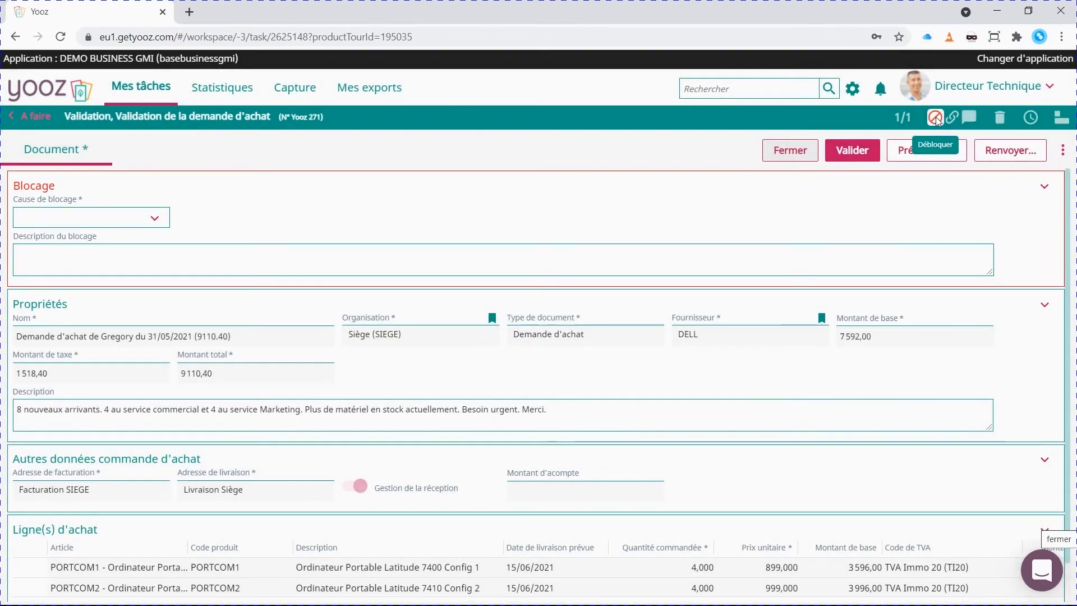
left_click(159, 218)
left_click(115, 293)
left_click(157, 271)
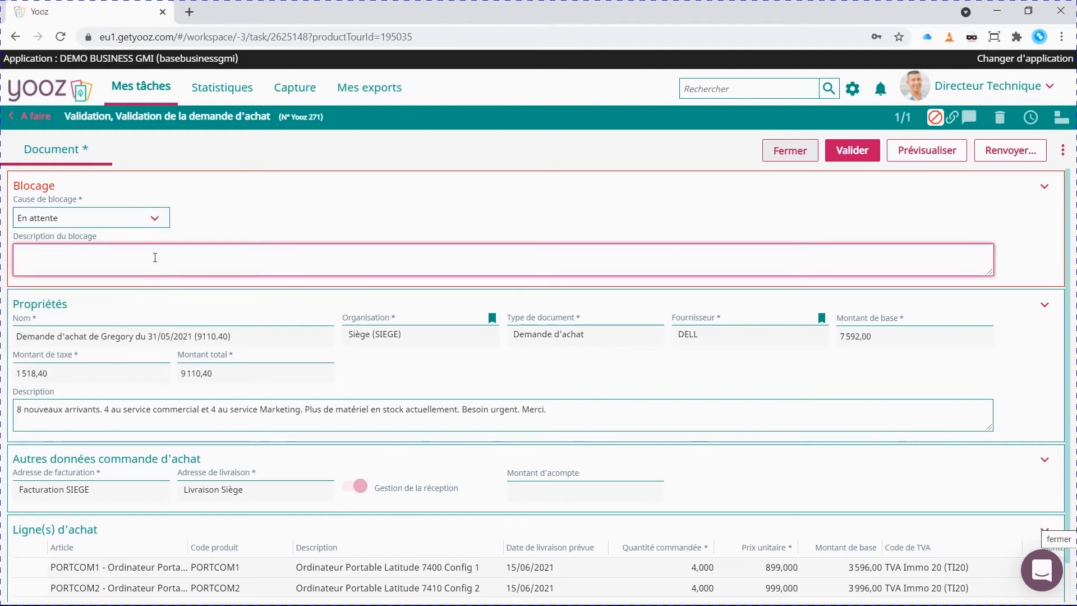
type("En attente du renouvel")
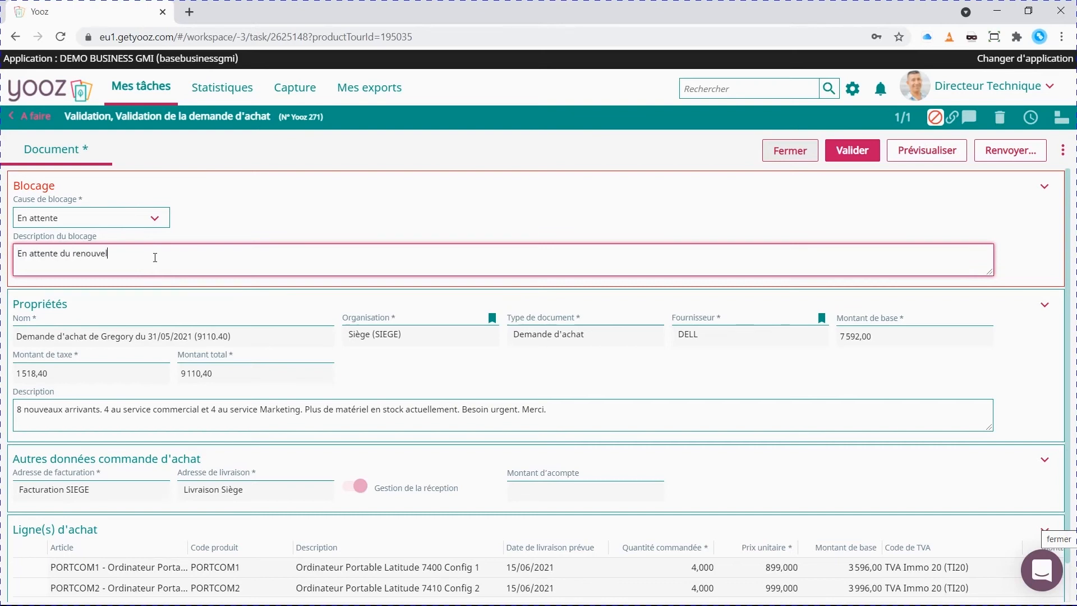
type("lement du budget informatique qui se fe")
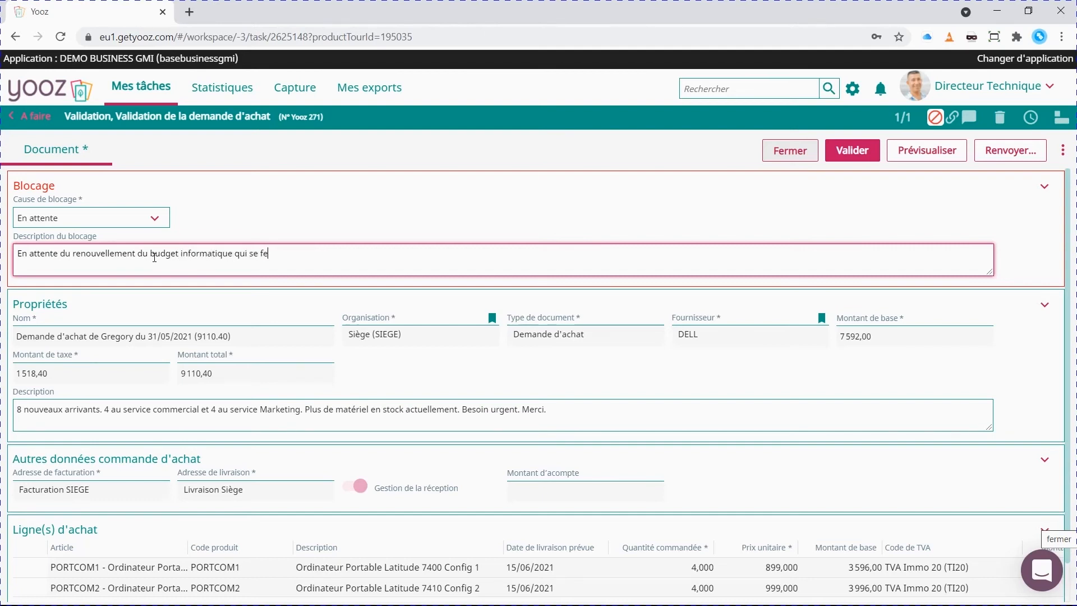
type("ra dans 2 jours.")
left_click(788, 161)
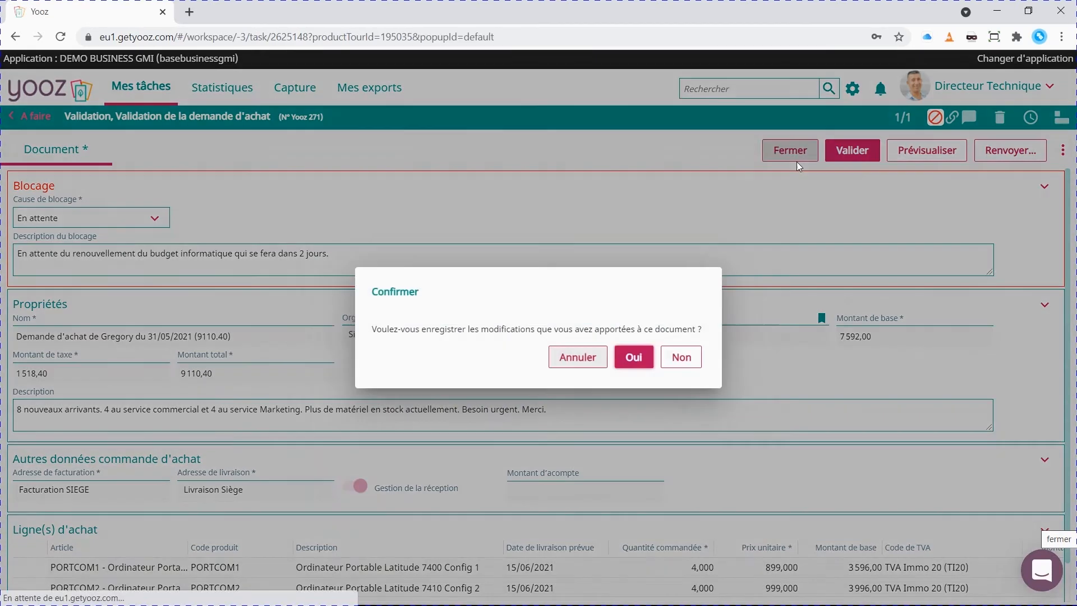
left_click(634, 357)
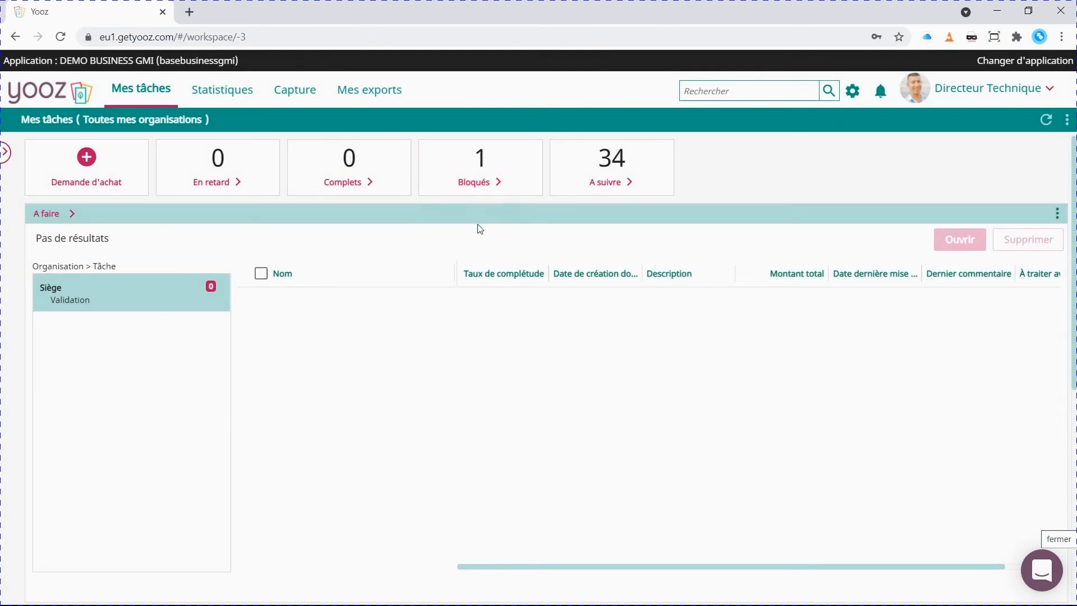
- Open the DELL purchase request from the blocked documents and unblock it
left_click(487, 159)
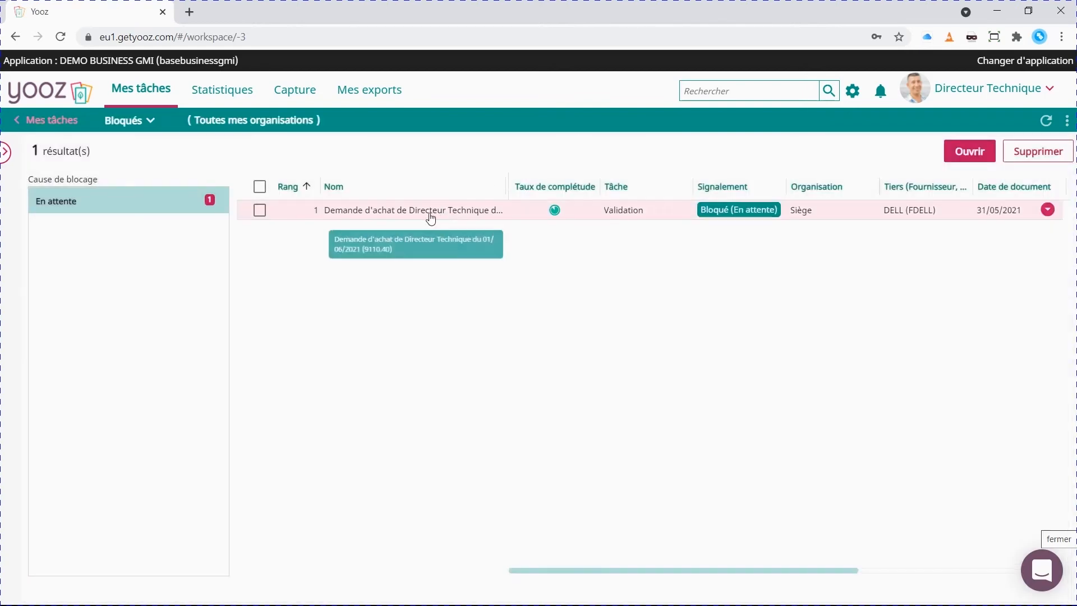
left_click(429, 214)
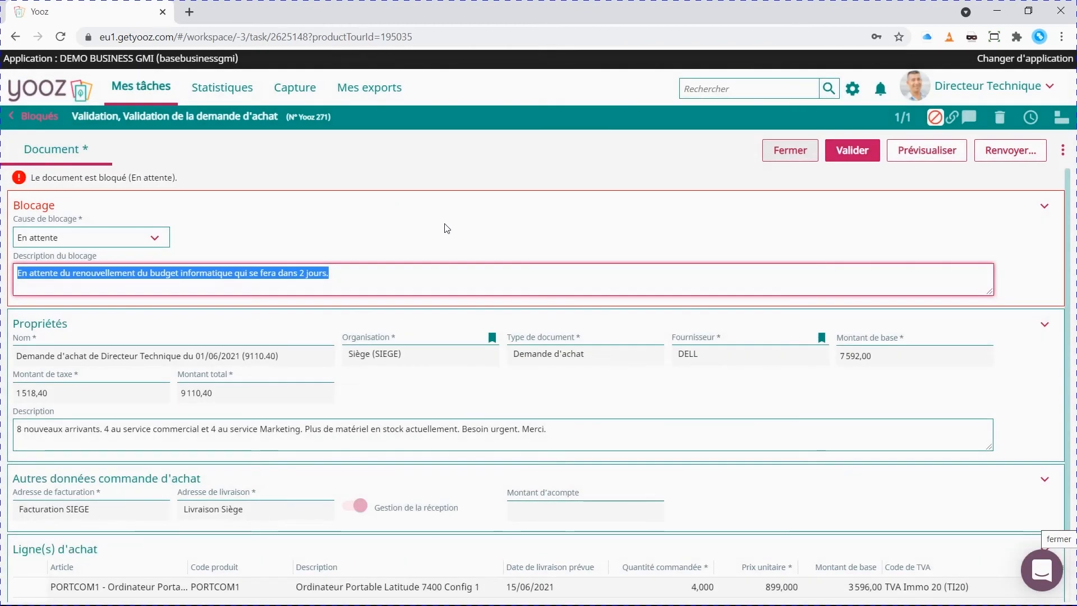
left_click(941, 120)
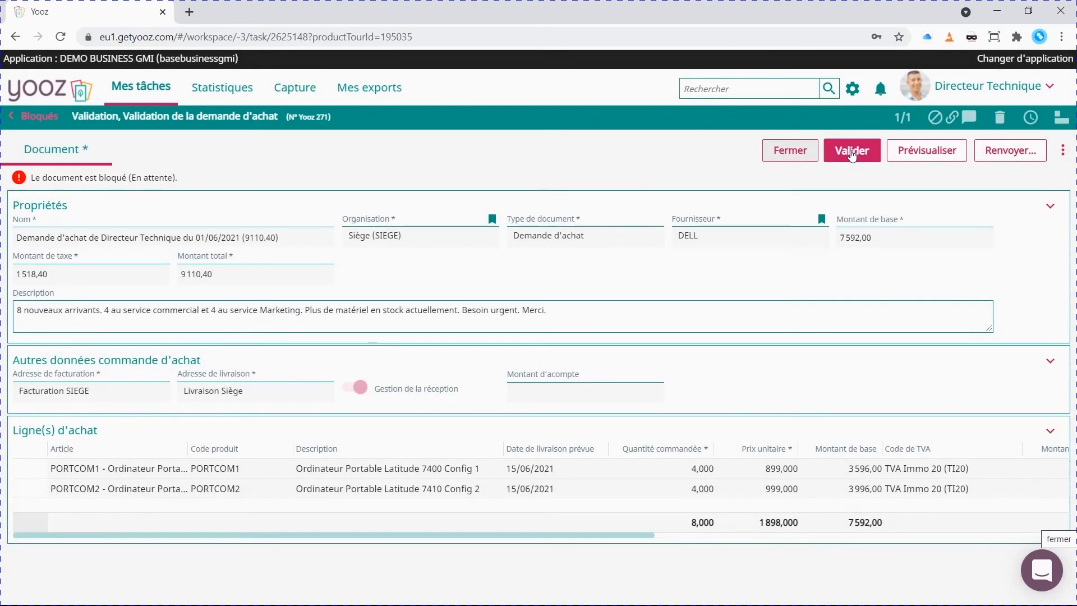
- Add the comment "désolé pour le délai de validation à cause du renouvellement budget." and validate the purchase request
left_click(969, 117)
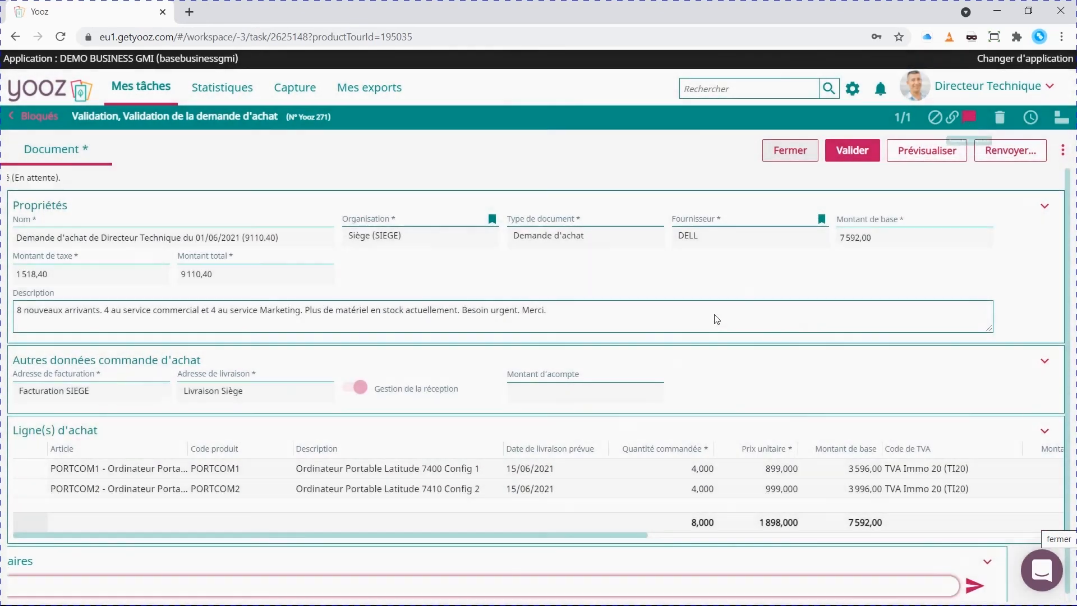
left_click(491, 582)
type("désolé pour le délai de validation")
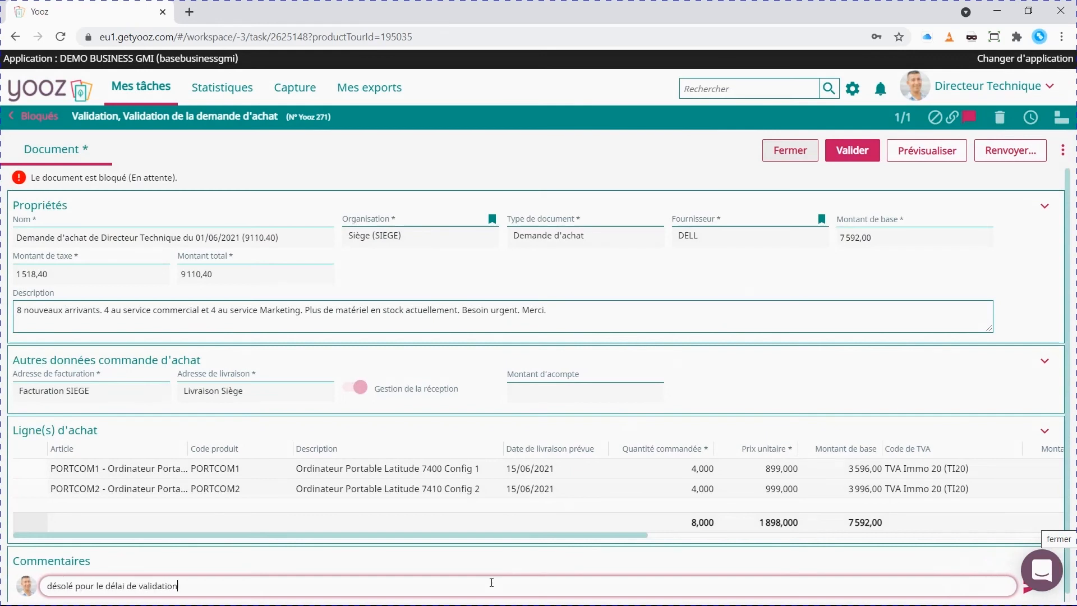
type(" à cause du renouvellement b")
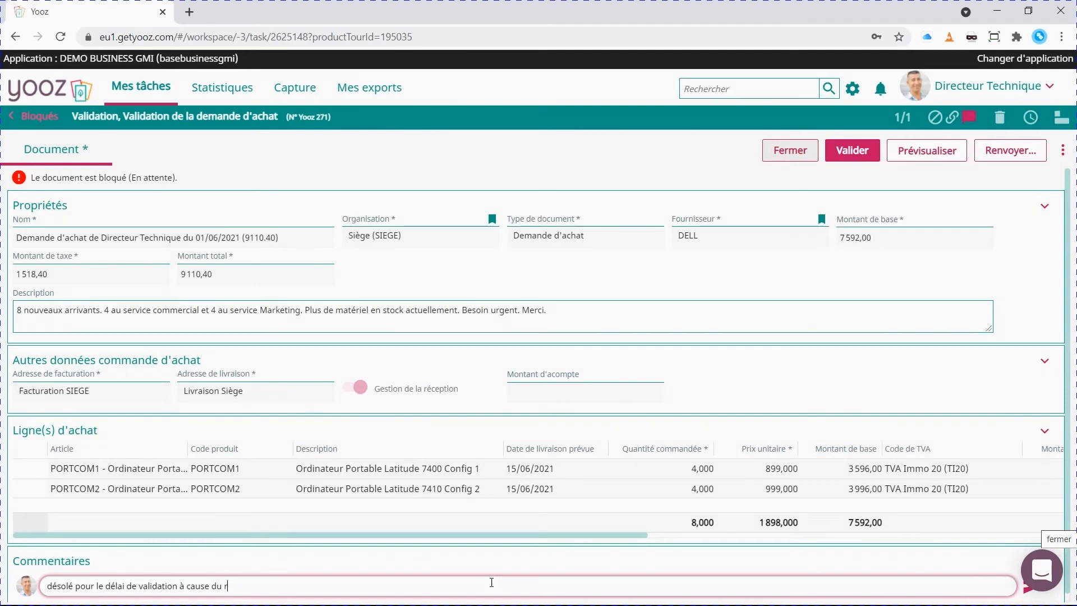
type("udget.")
key("Return")
left_click(839, 157)
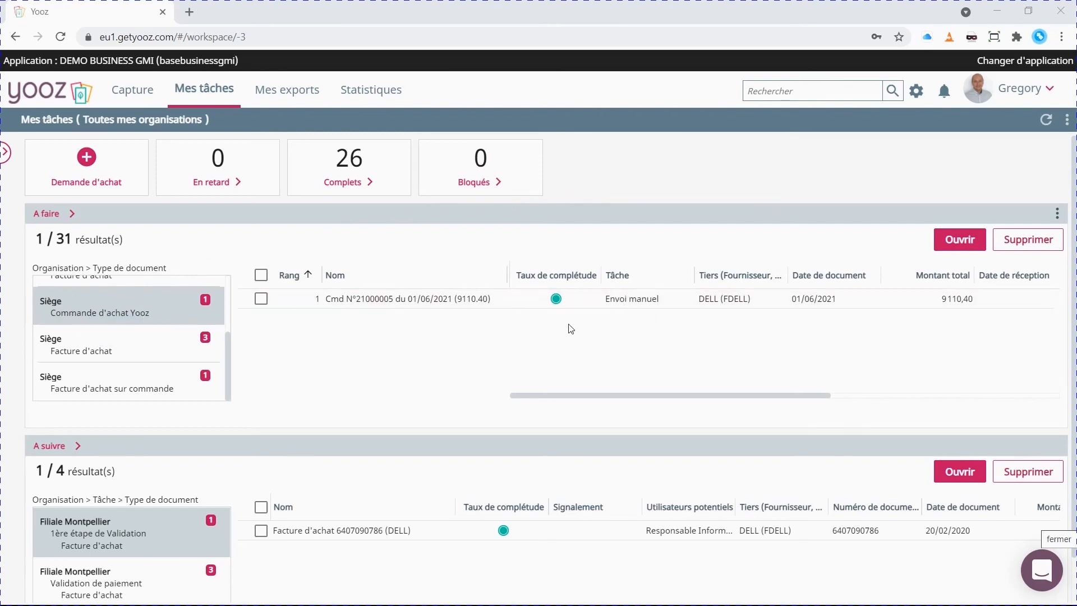
- From the requester's account, open the Siège DELL purchase order awaiting manual sending and examine its order form through to the final approver
double_click(443, 303)
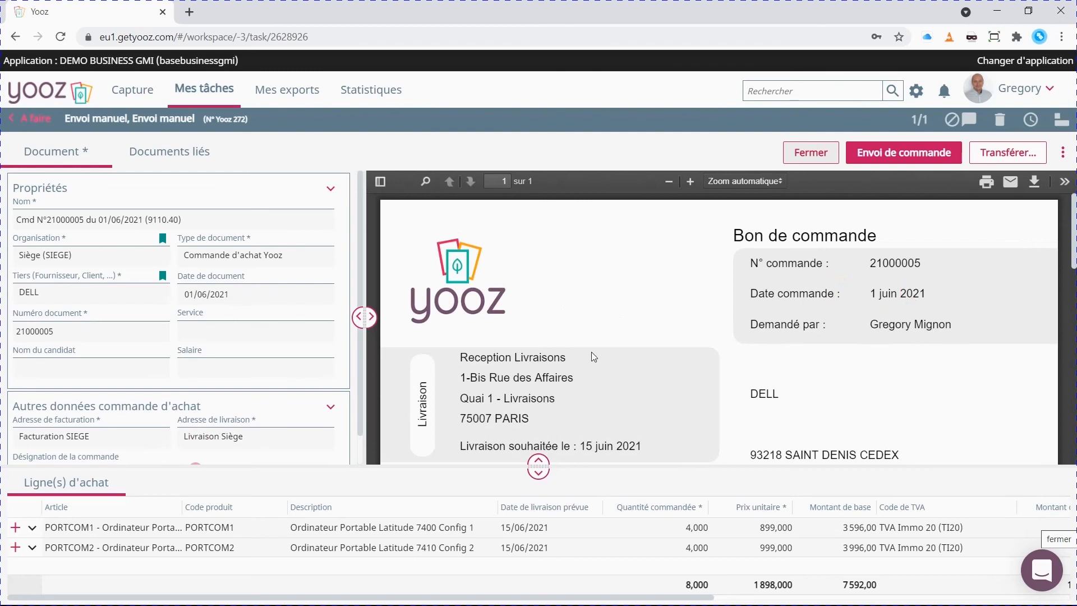
scroll(785, 264, "down", 3)
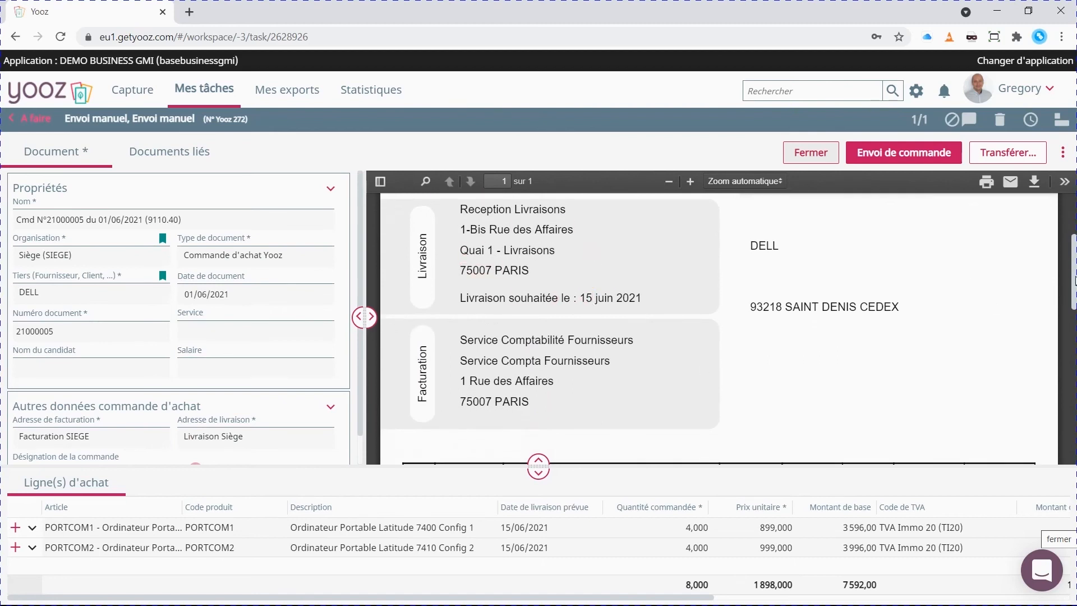
scroll(785, 328, "down", 4)
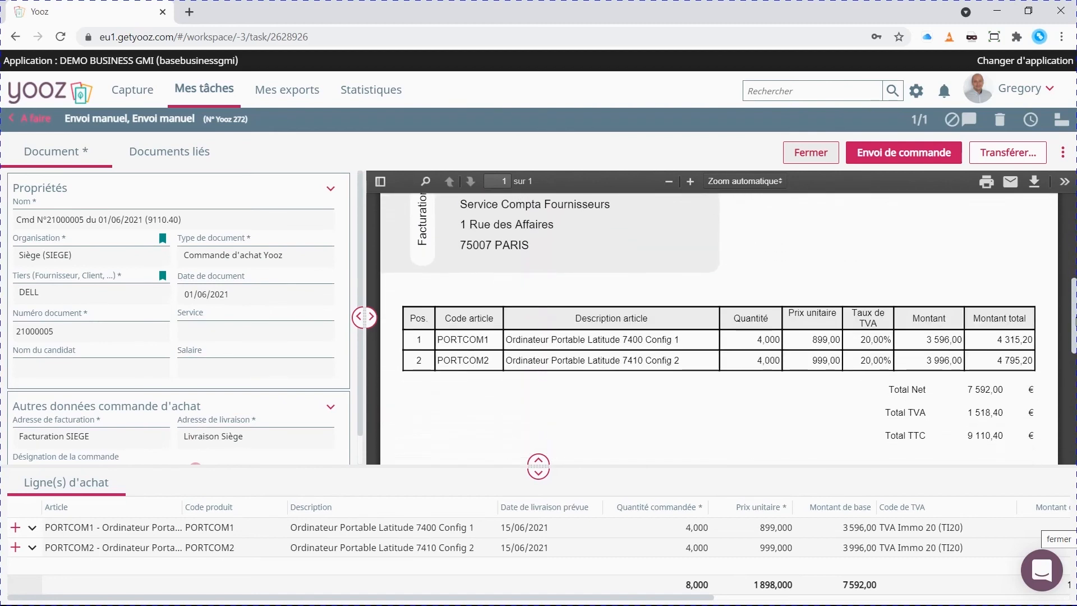
left_click_drag(1073, 329, 1065, 411)
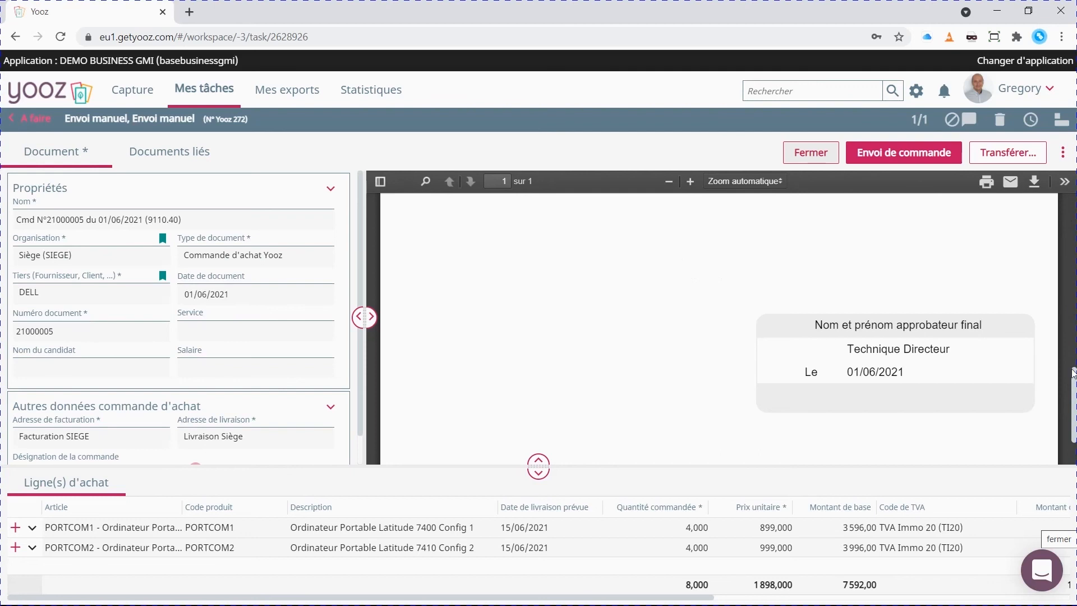
left_click_drag(1072, 382, 1072, 162)
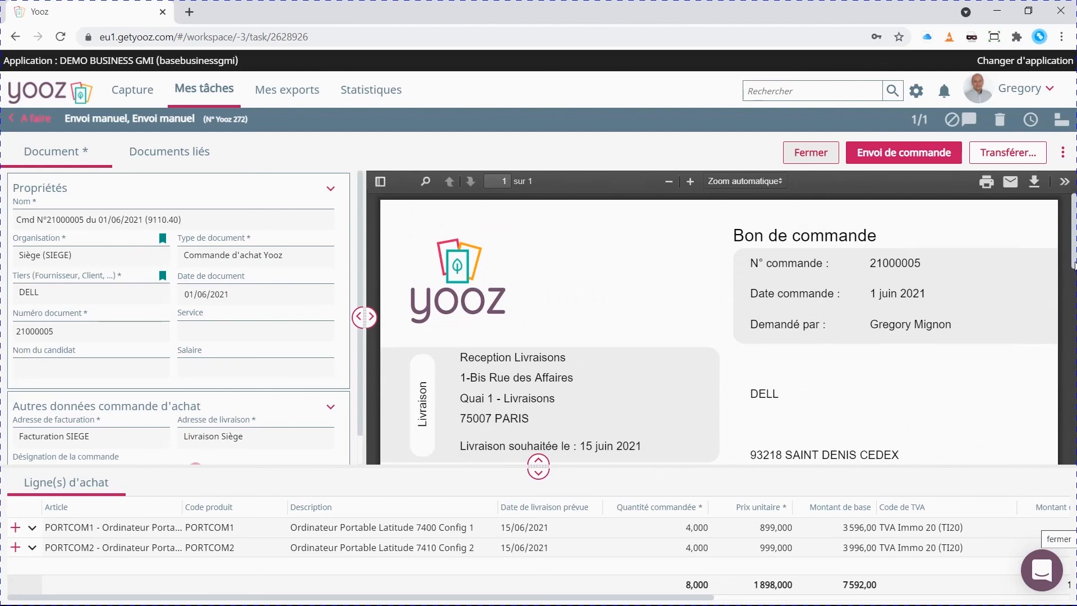
- E-mail the order PDF to the supplier with the prepared message and complete the purchase order's manual sending task
left_click(1010, 183)
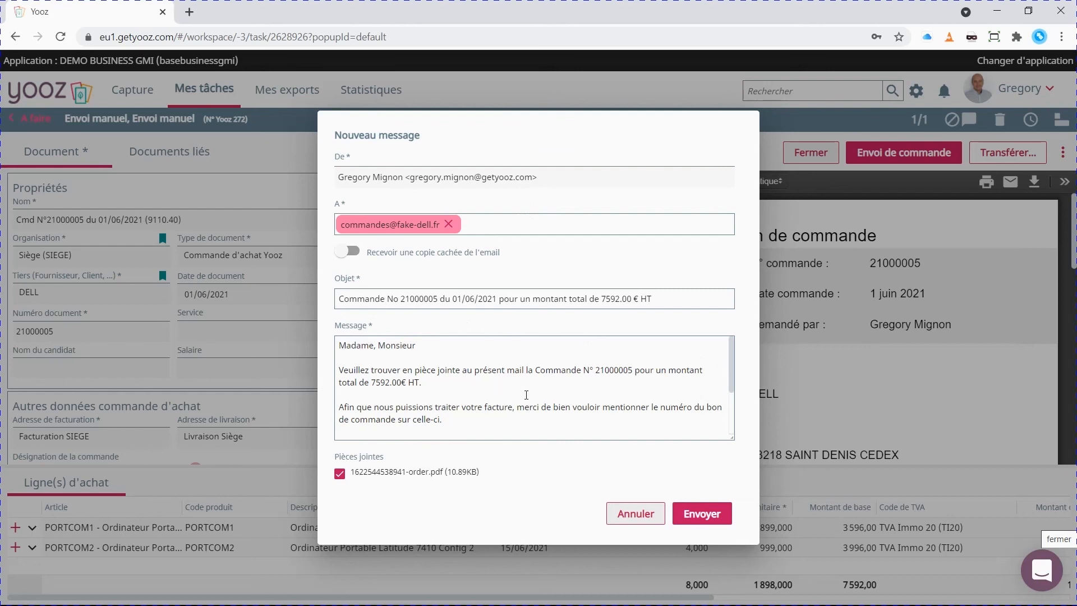
left_click_drag(732, 376, 732, 420)
left_click(721, 417)
scroll(687, 396, "up", 3)
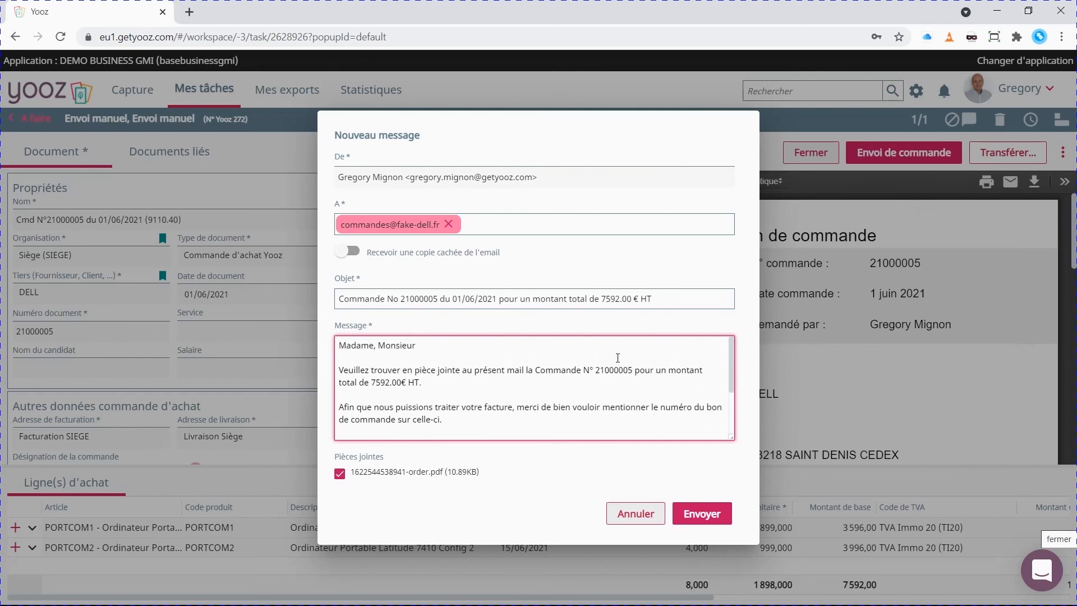
left_click(710, 526)
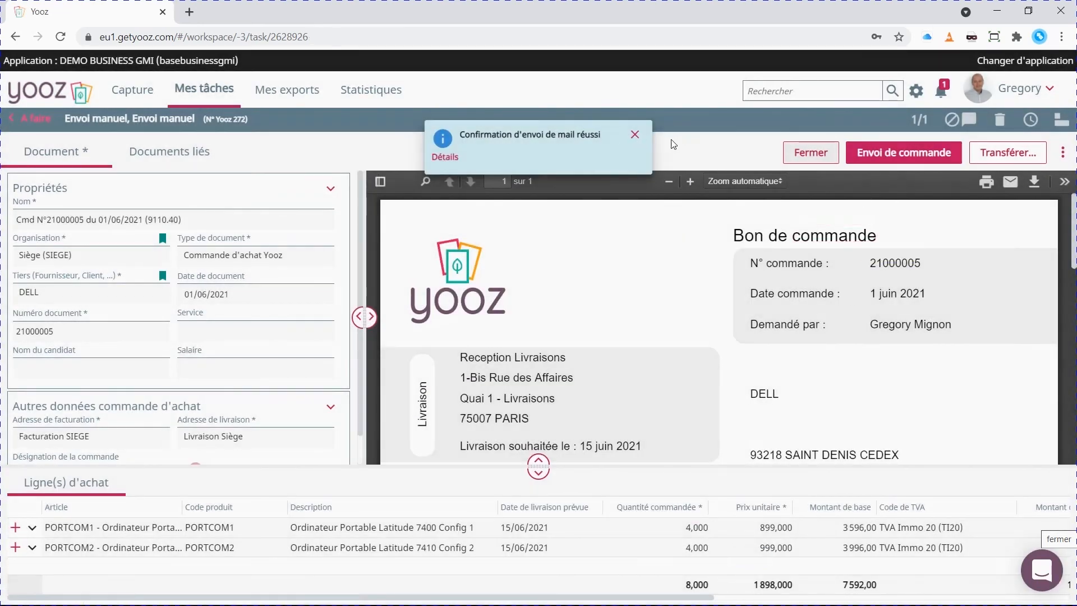
left_click(634, 137)
left_click(892, 159)
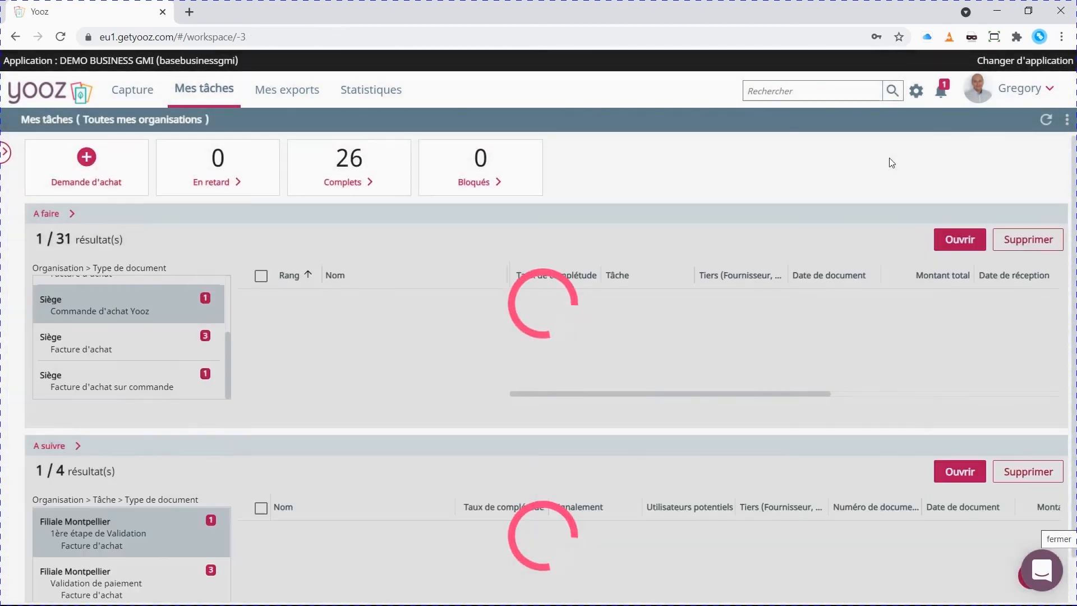